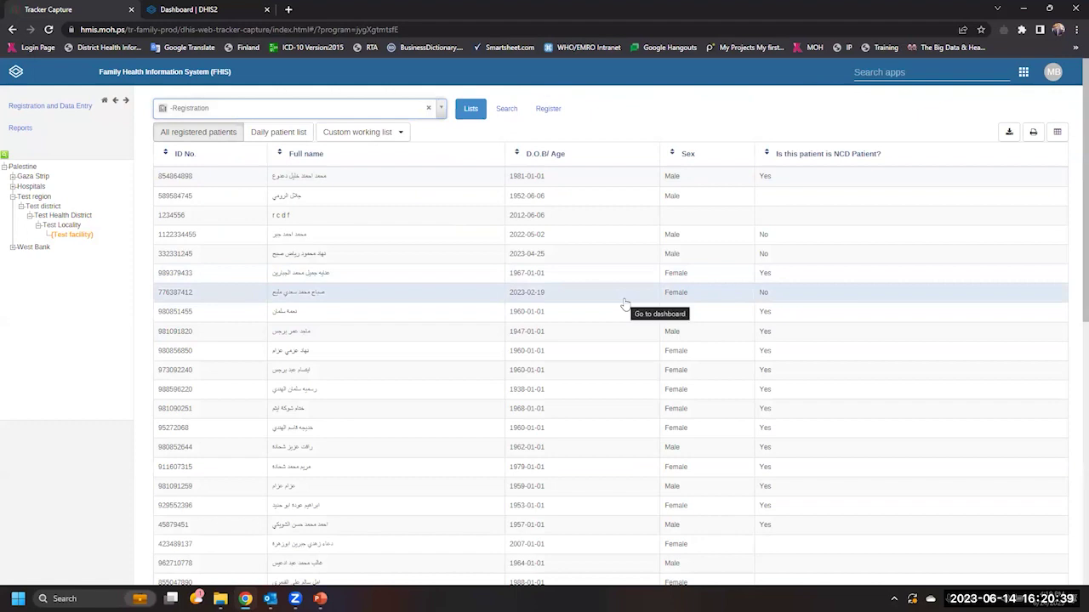
Open the dashboard of the first patient in the list of all registered patients
click(447, 176)
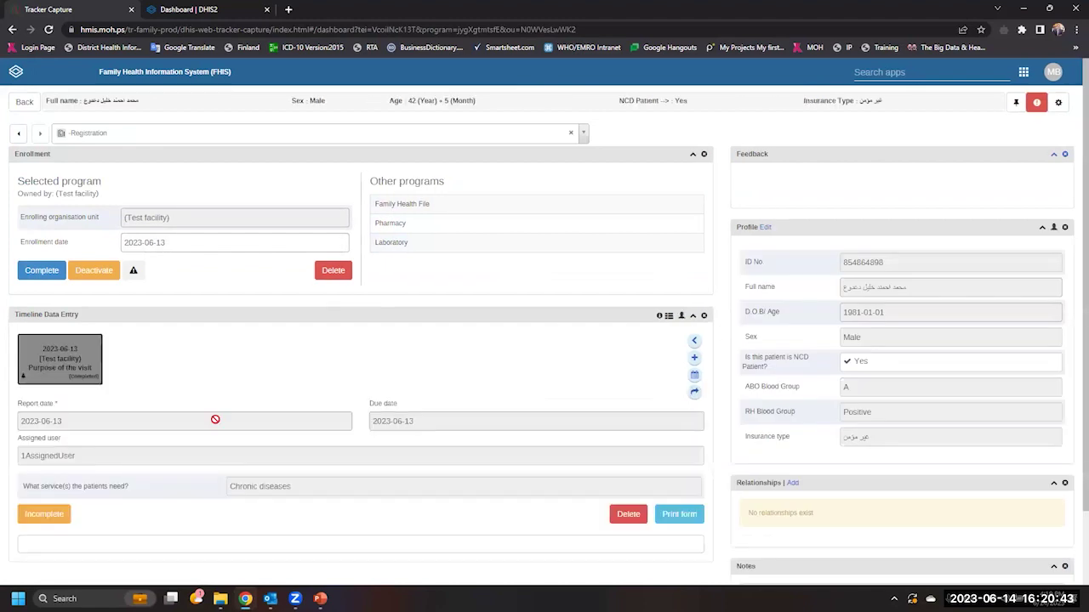
click(694, 357)
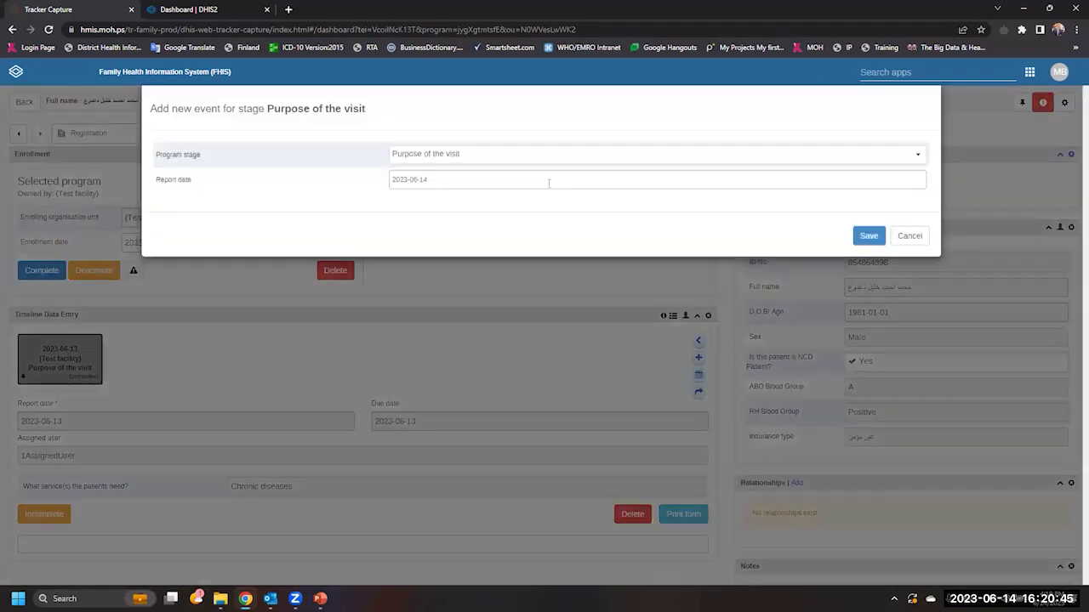
click(579, 161)
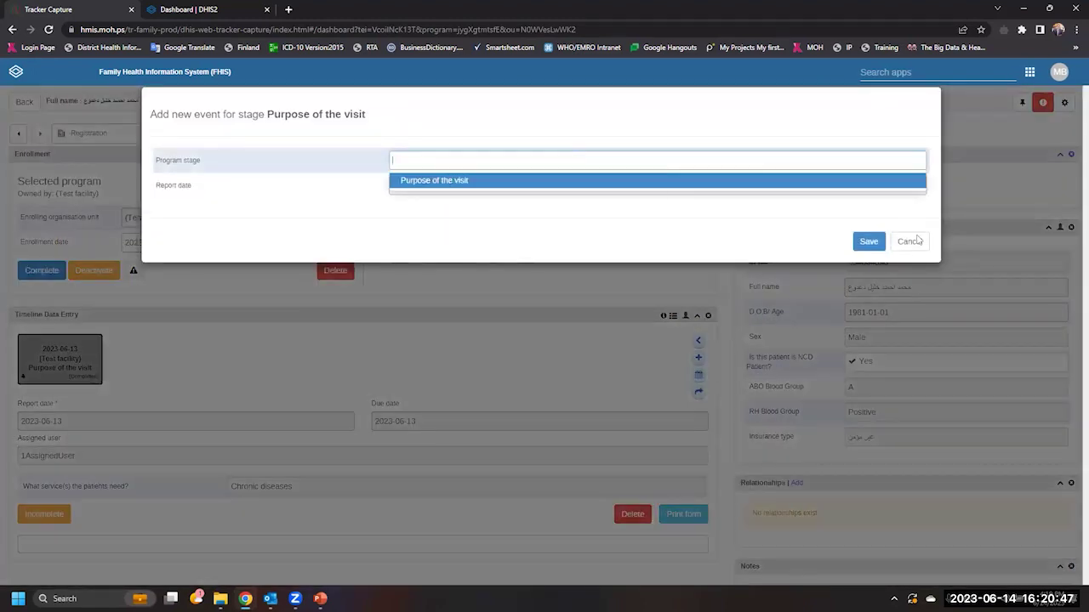
click(909, 241)
Switch the patient to the Family Health File program and look through the displayed family health history form
click(198, 133)
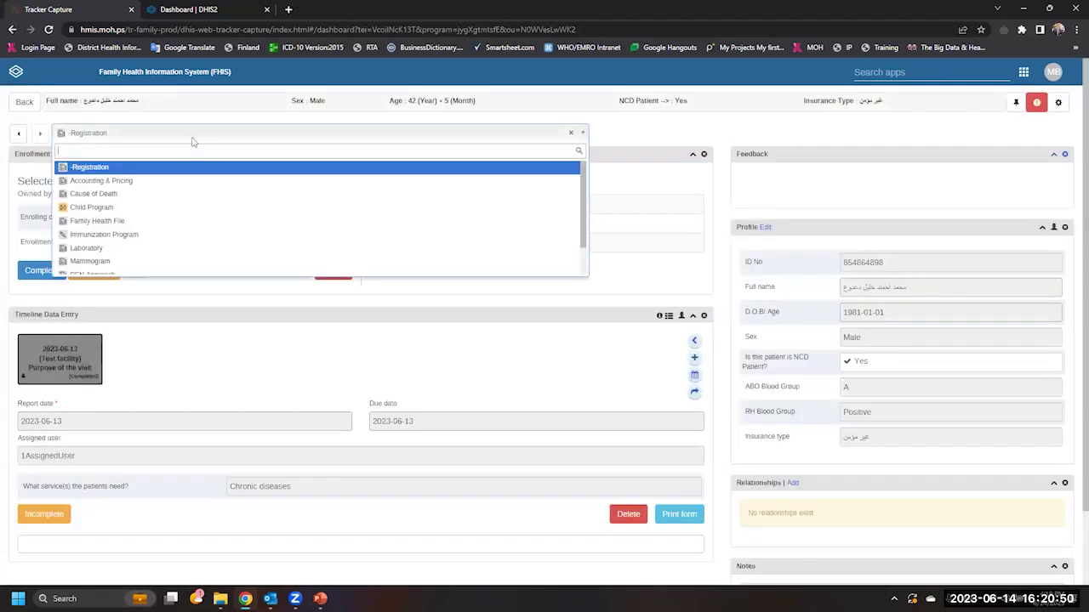
click(94, 220)
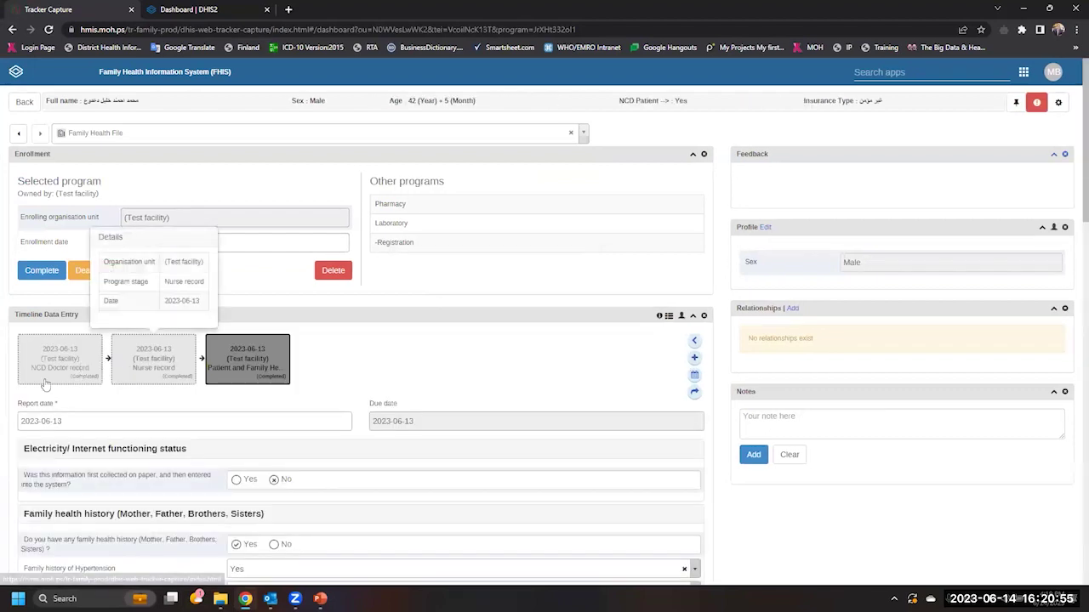
scroll(109, 374, down, 2)
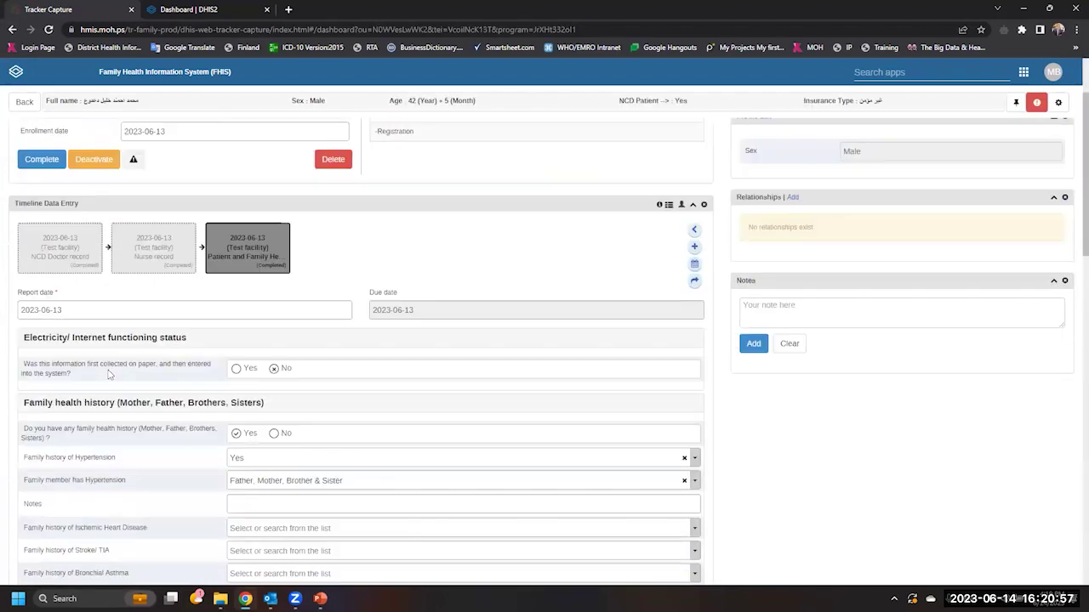
scroll(109, 374, down, 1)
scroll(130, 357, down, 3)
scroll(130, 357, up, 4)
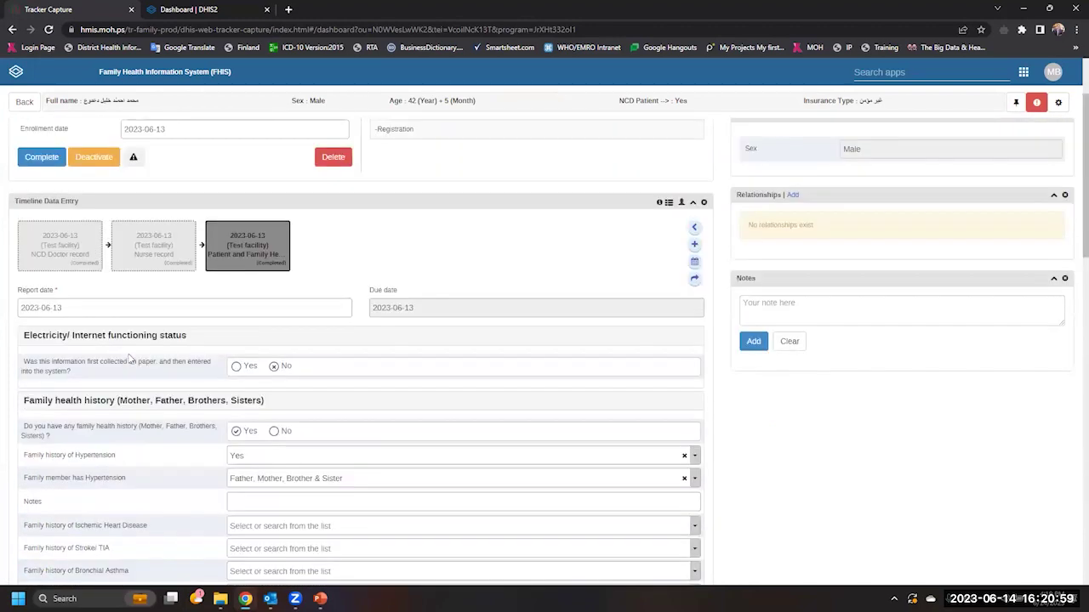
Collapse the Family health history, Patient Previous Medical History and Patient Previous Surgical History sections
click(98, 401)
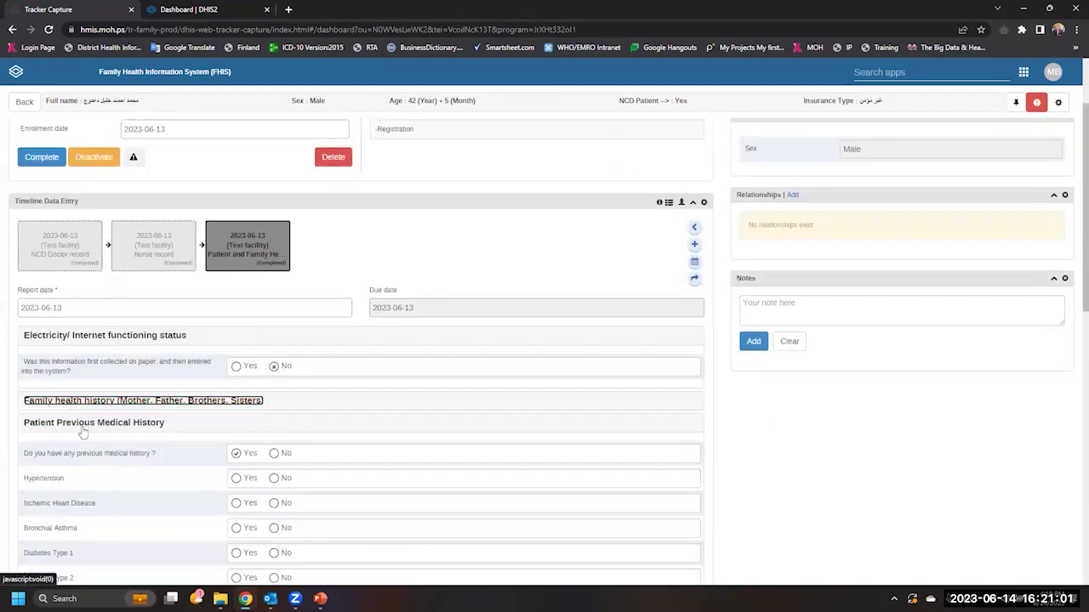
click(83, 431)
click(81, 445)
Add a new Doctor record (GP, Specialist) event dated 2023-06-14 to the Family Health File
mouse_move(151, 266)
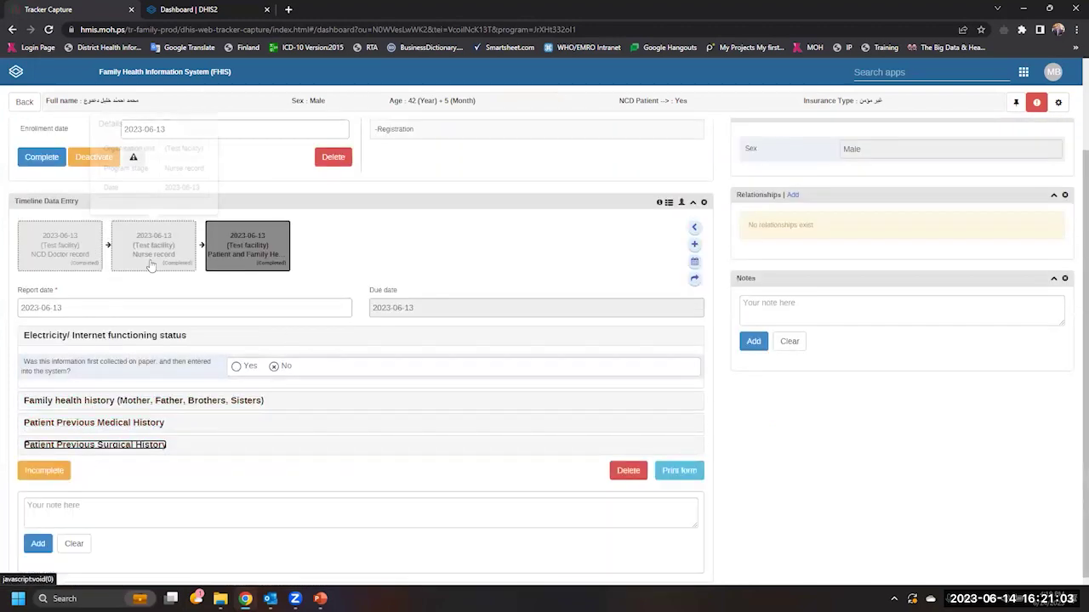
click(694, 244)
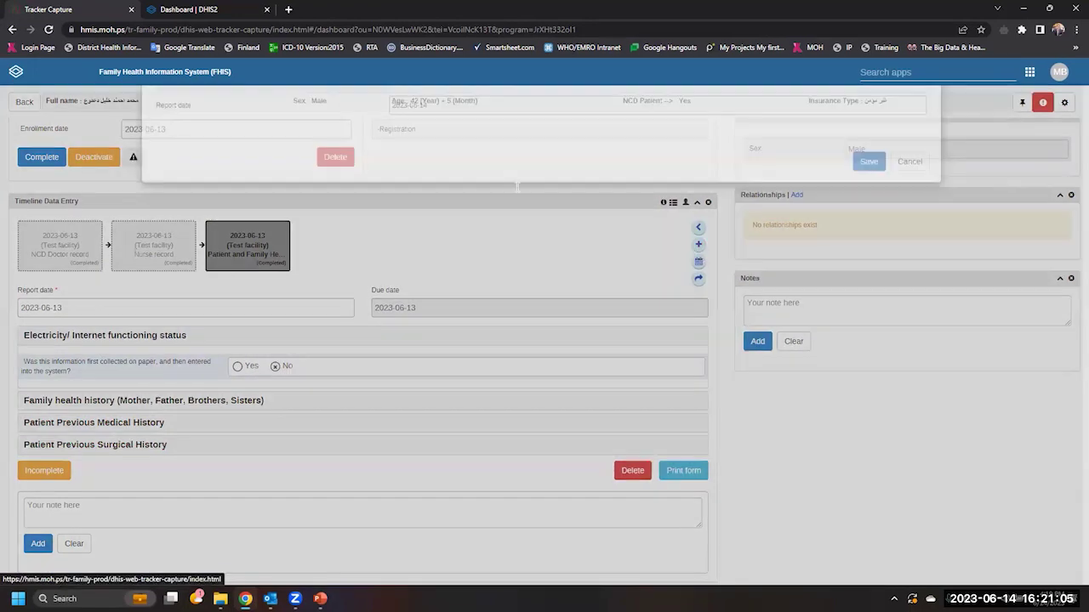
click(494, 161)
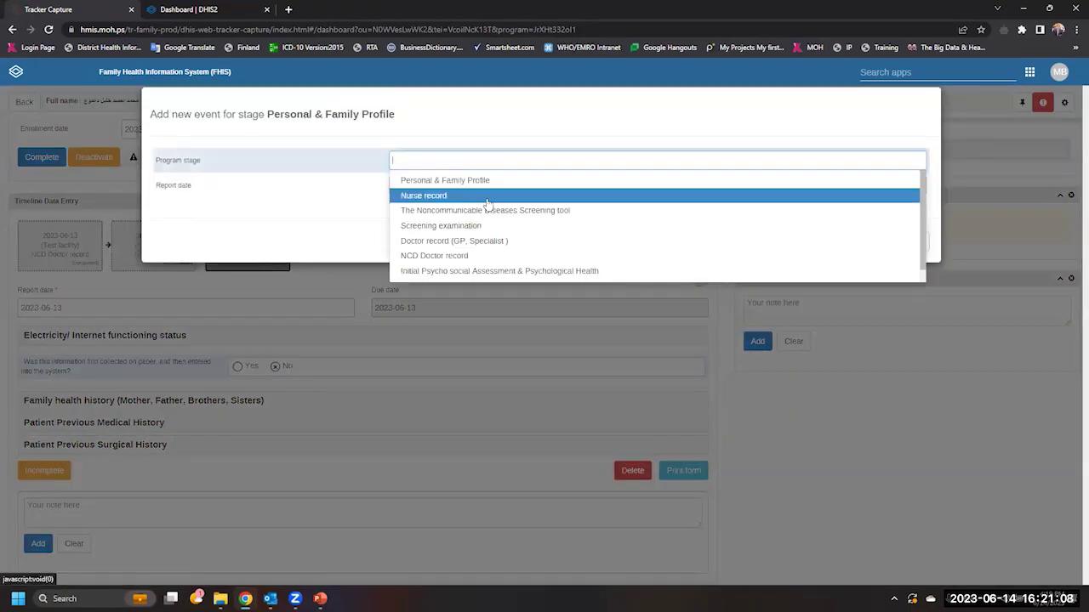
click(488, 199)
click(508, 163)
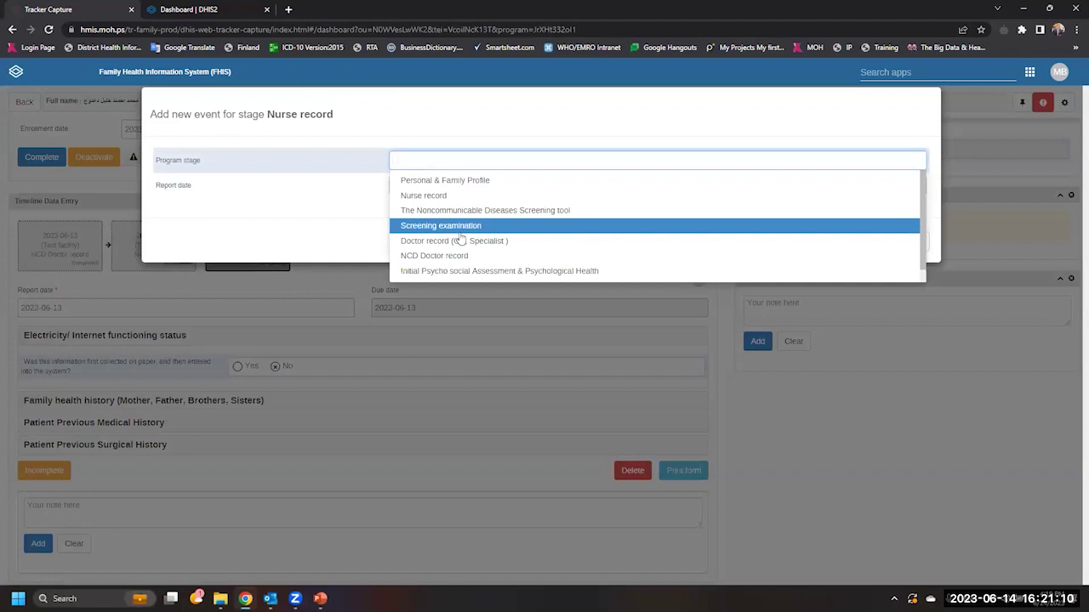
click(465, 241)
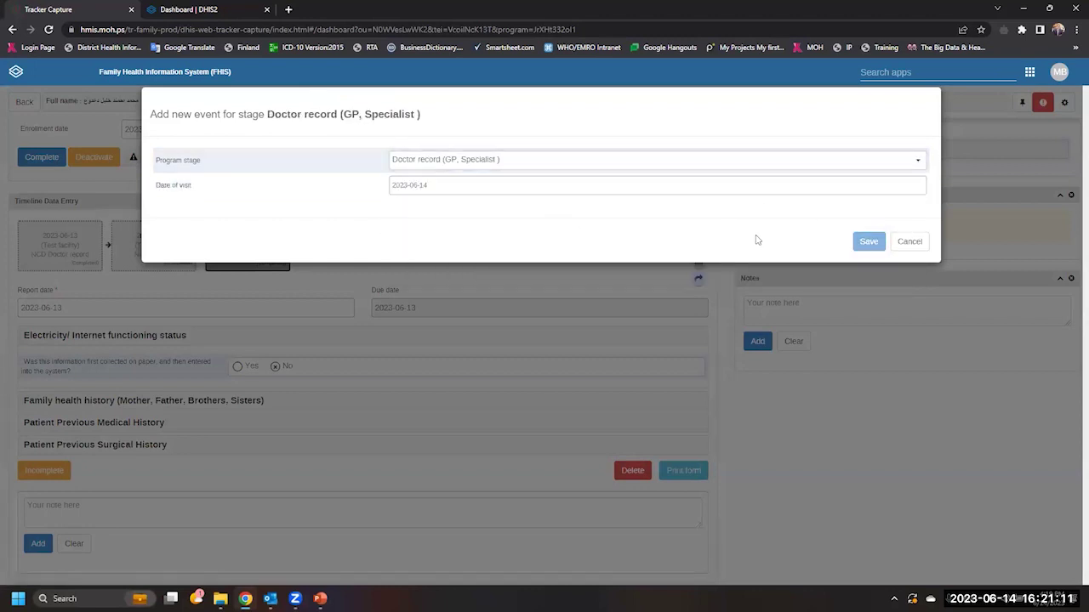
click(868, 241)
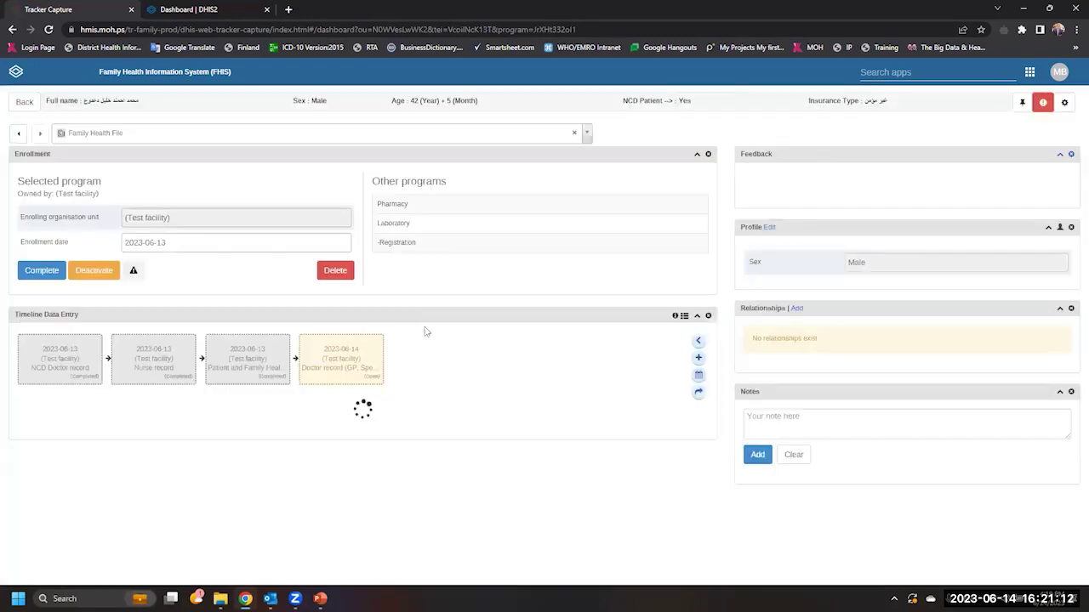
Look over the doctor record form and collapse its Systemic Review, Physical Examination, Management plan and Doctor clinical notes sections
scroll(313, 386, down, 2)
click(300, 384)
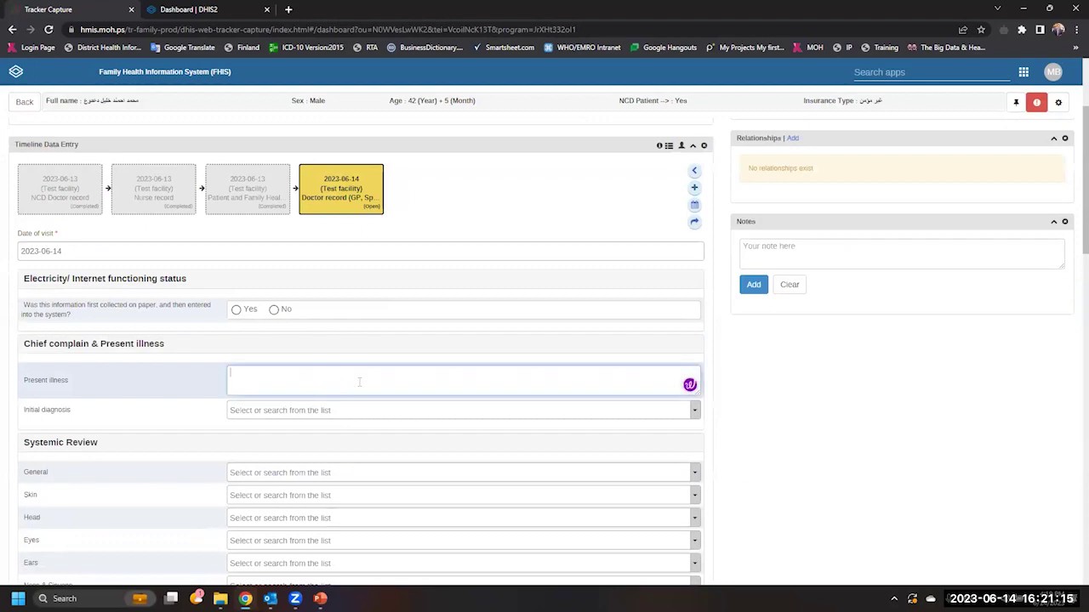
scroll(359, 383, down, 2)
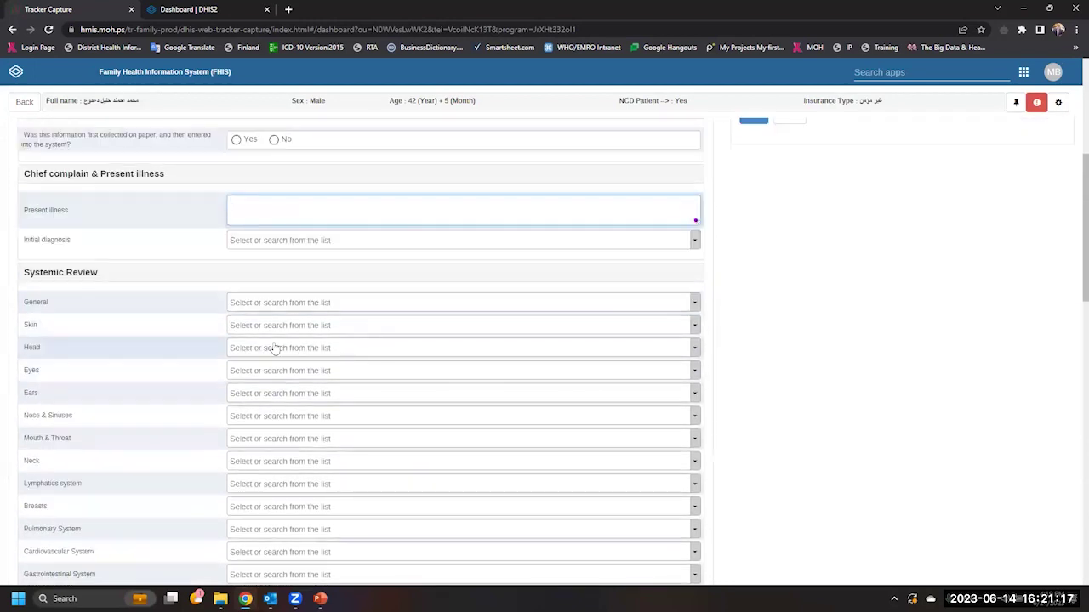
click(73, 273)
click(81, 295)
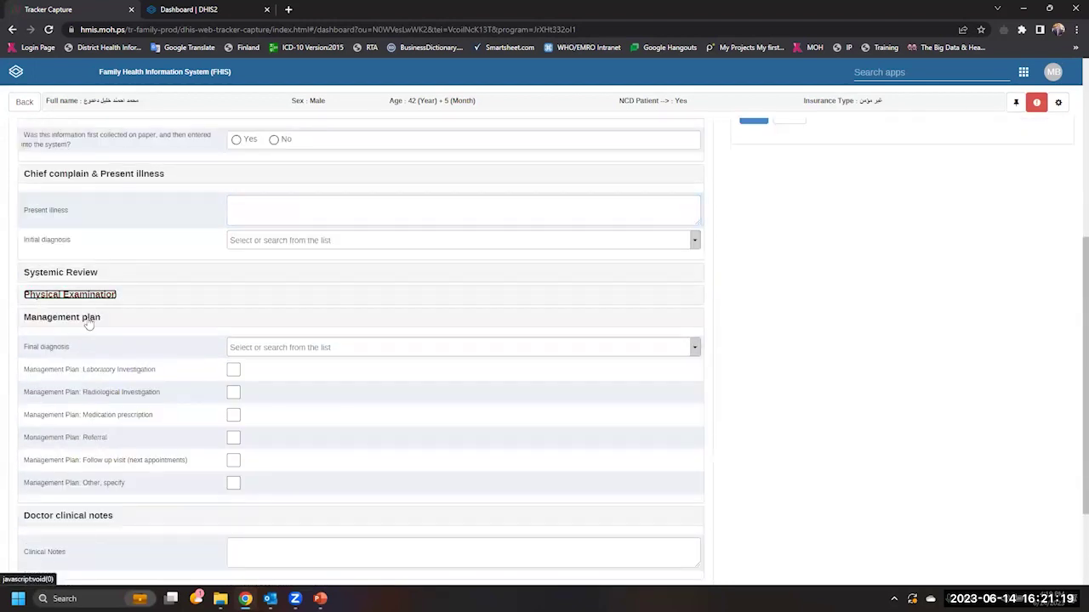
click(87, 320)
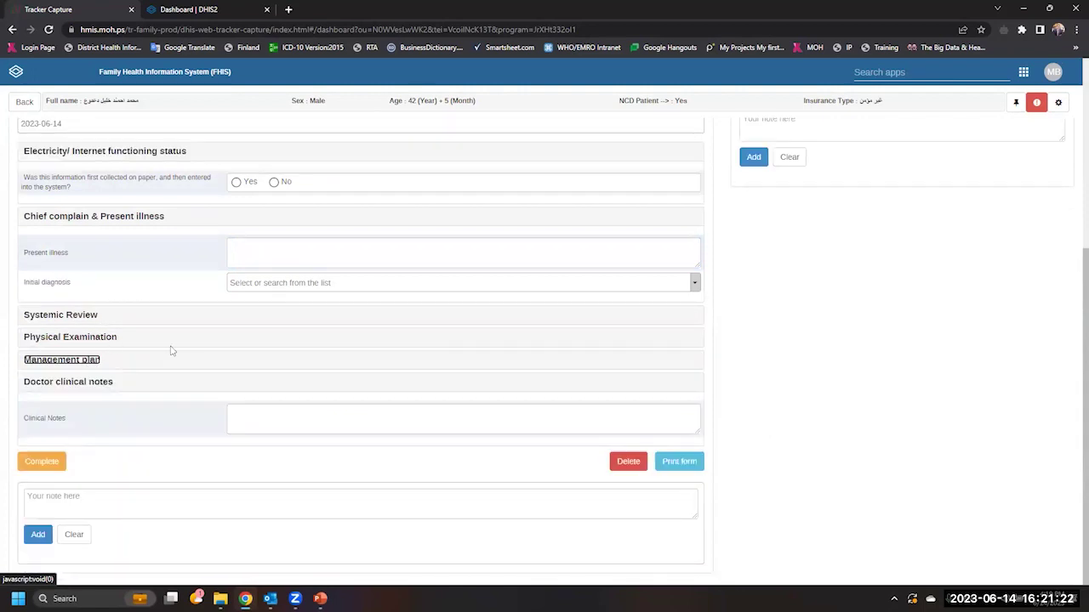
click(101, 384)
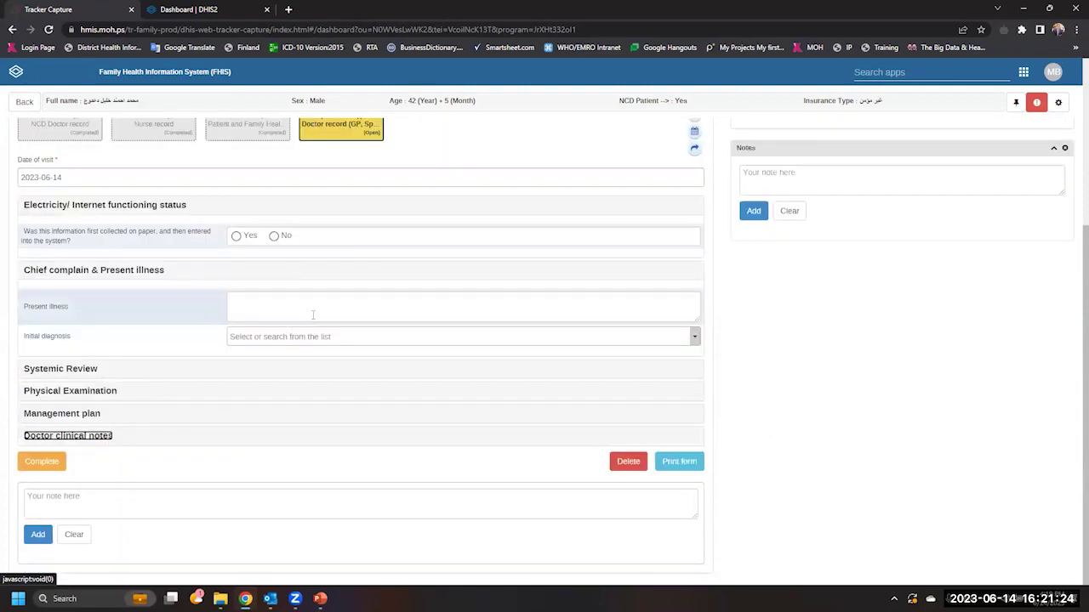
Switch the patient from the Family Health File to the Laboratory program
scroll(342, 307, up, 3)
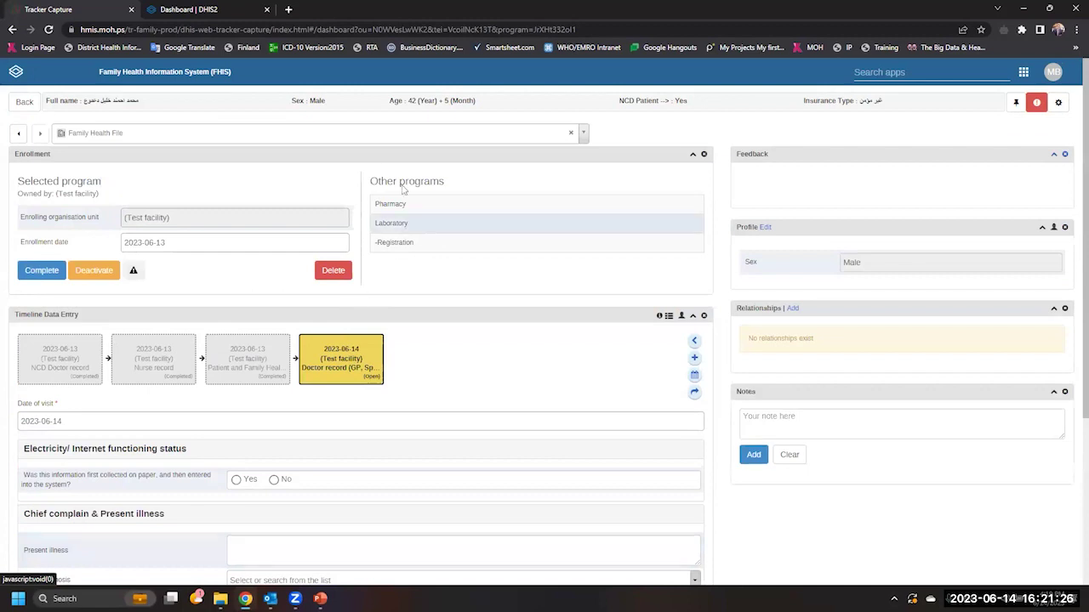
click(309, 141)
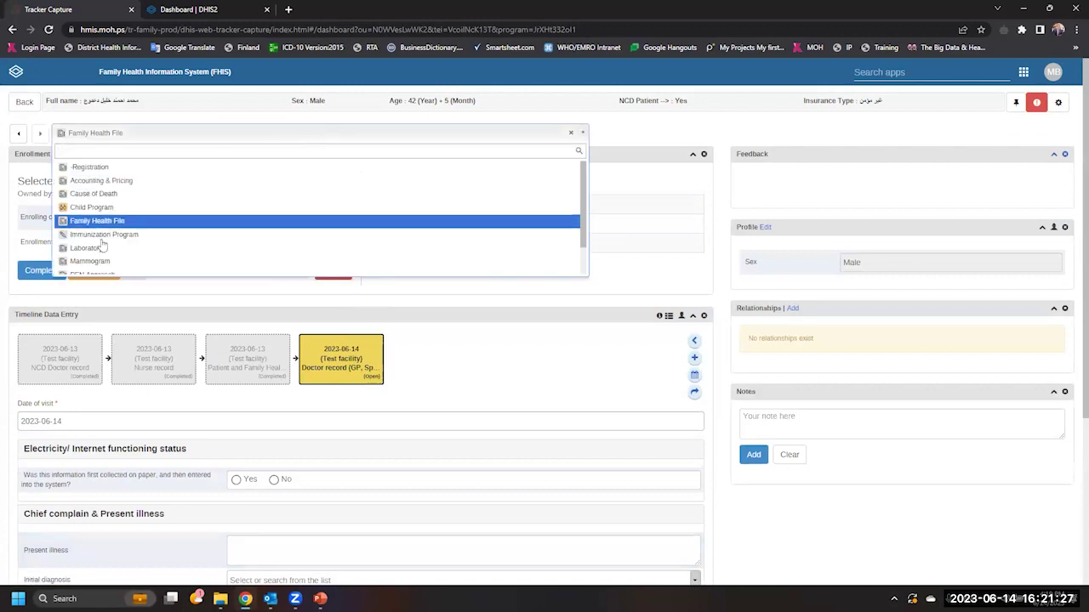
click(490, 247)
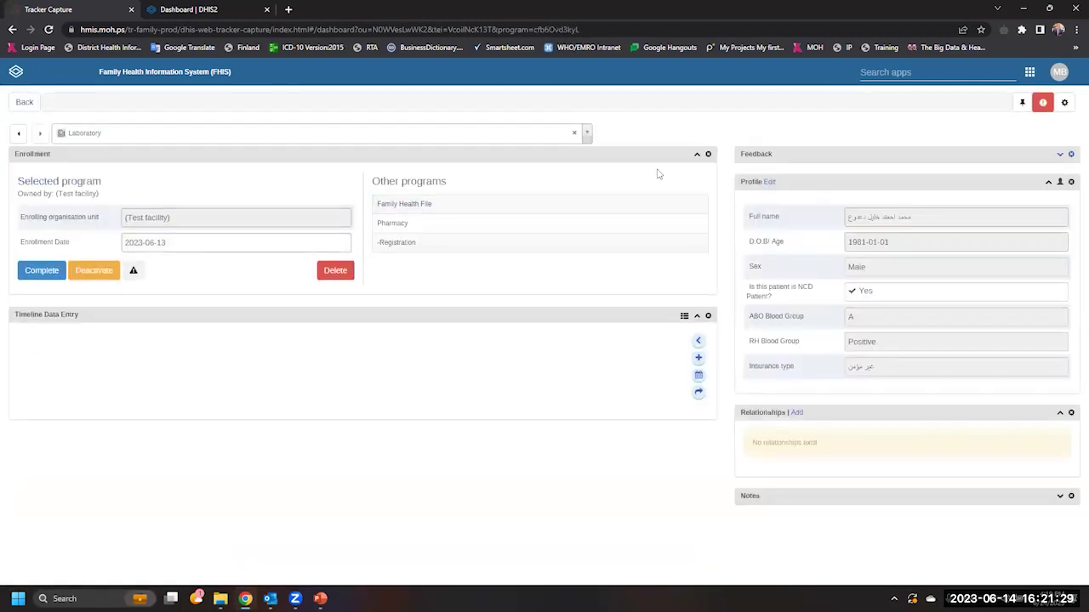
Add a new Most frequently requested lab tests event dated 2023-06-14 to the Laboratory program
click(698, 359)
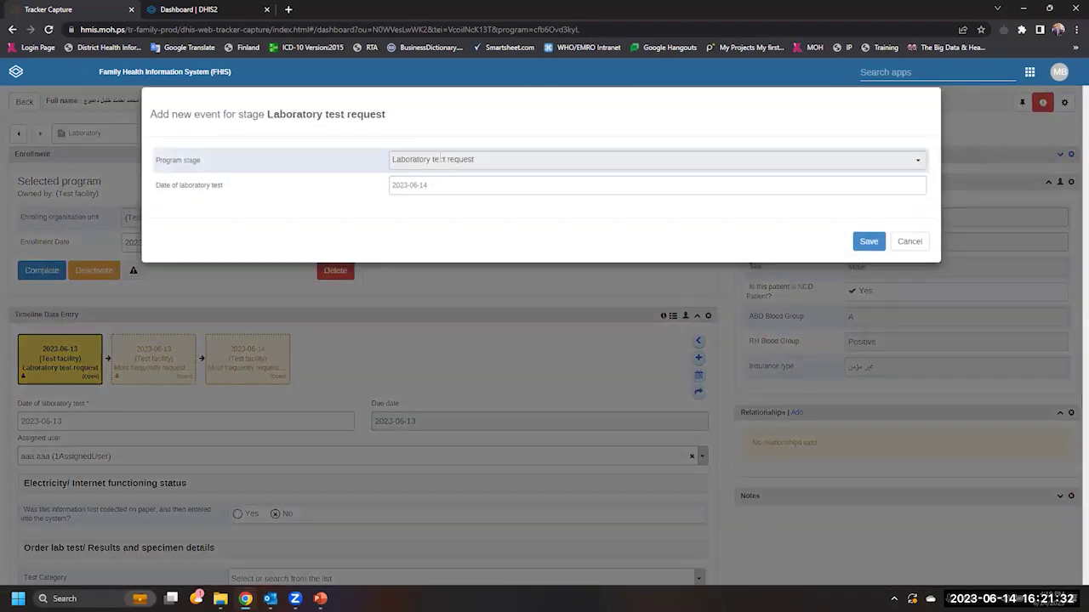
click(442, 161)
click(461, 181)
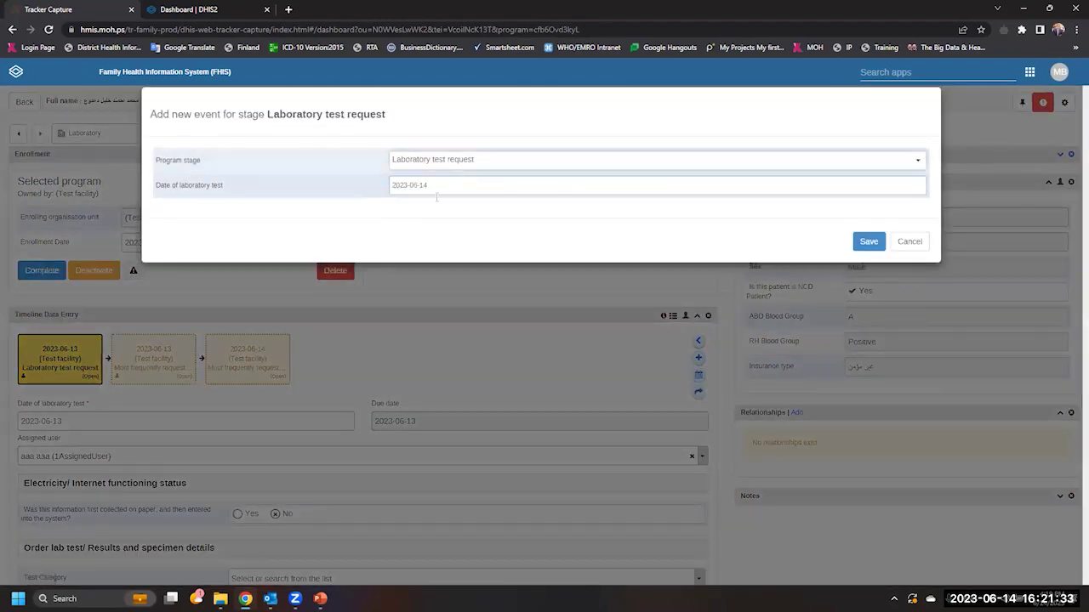
click(644, 169)
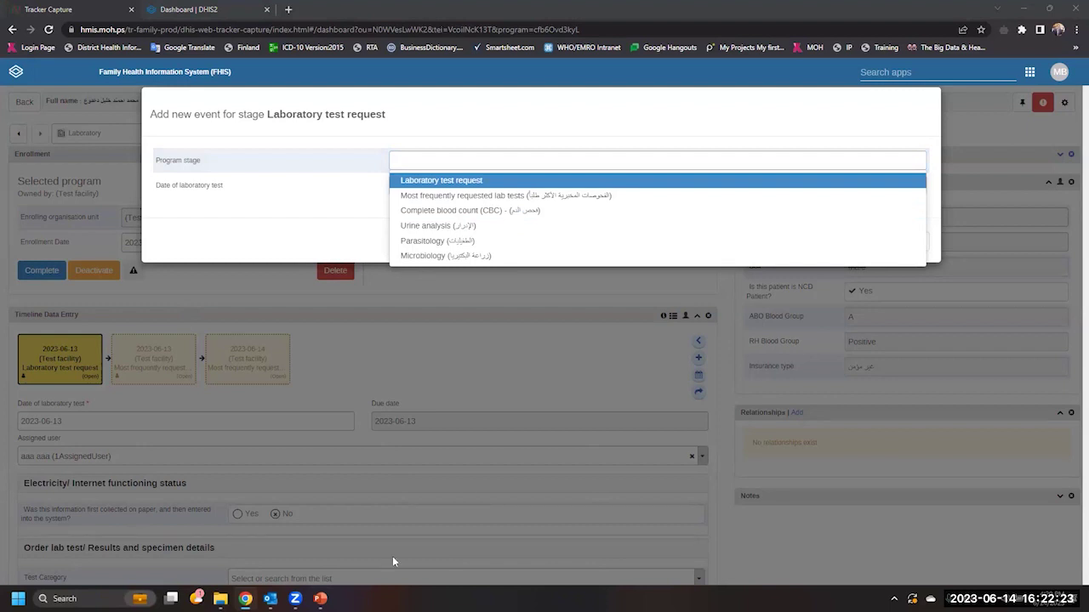
click(554, 195)
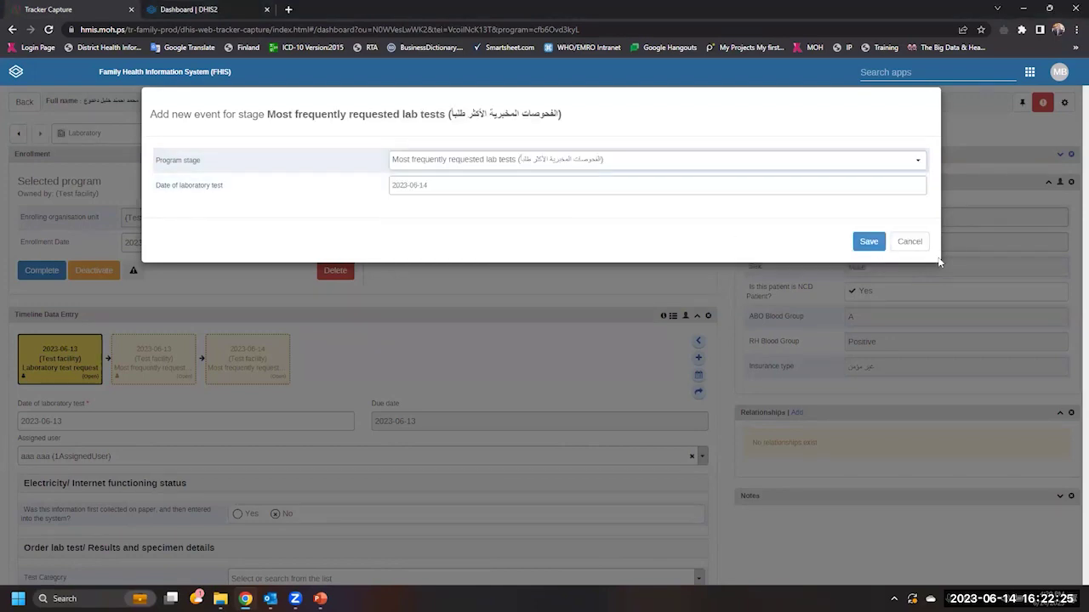
click(867, 241)
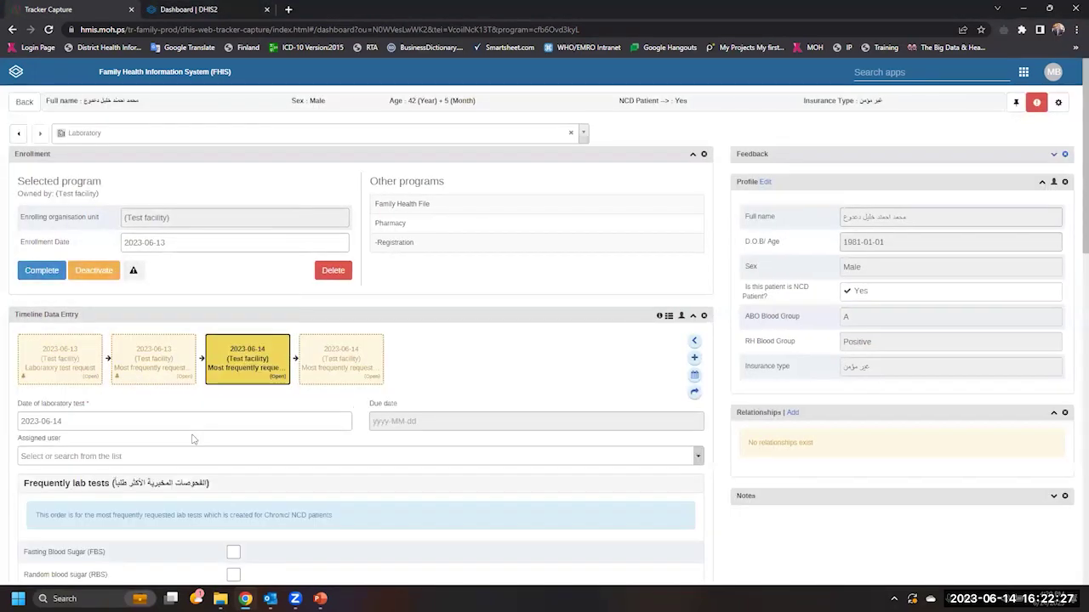
Select Fasting Blood Sugar (FBS), Random blood sugar (RBS) and total cholesterol in the new lab tests event
scroll(260, 271, down, 5)
scroll(256, 271, up, 2)
click(233, 325)
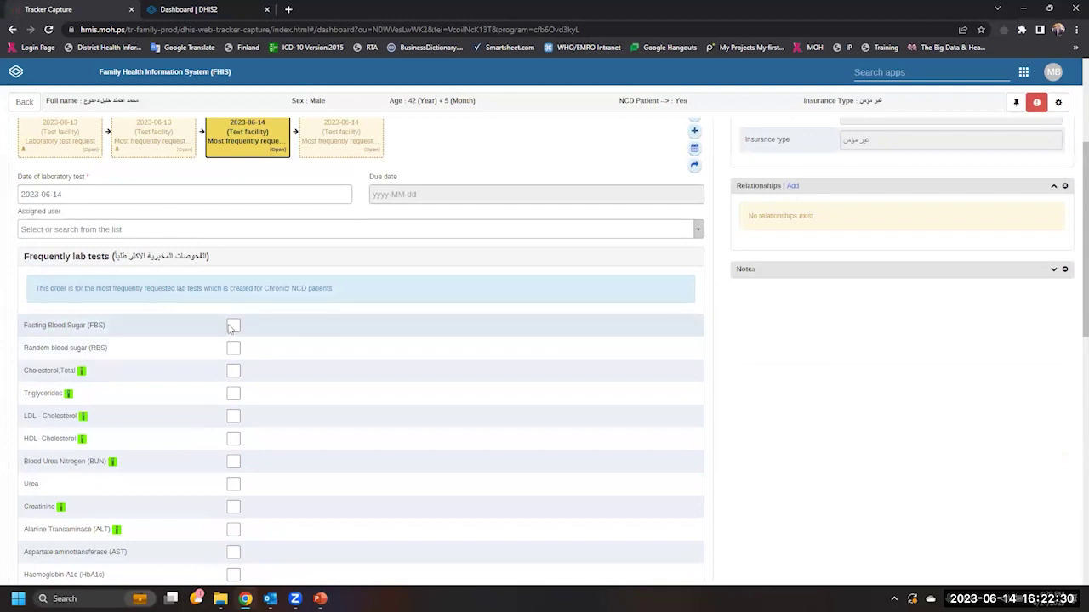
click(233, 372)
click(233, 423)
scroll(378, 247, up, 2)
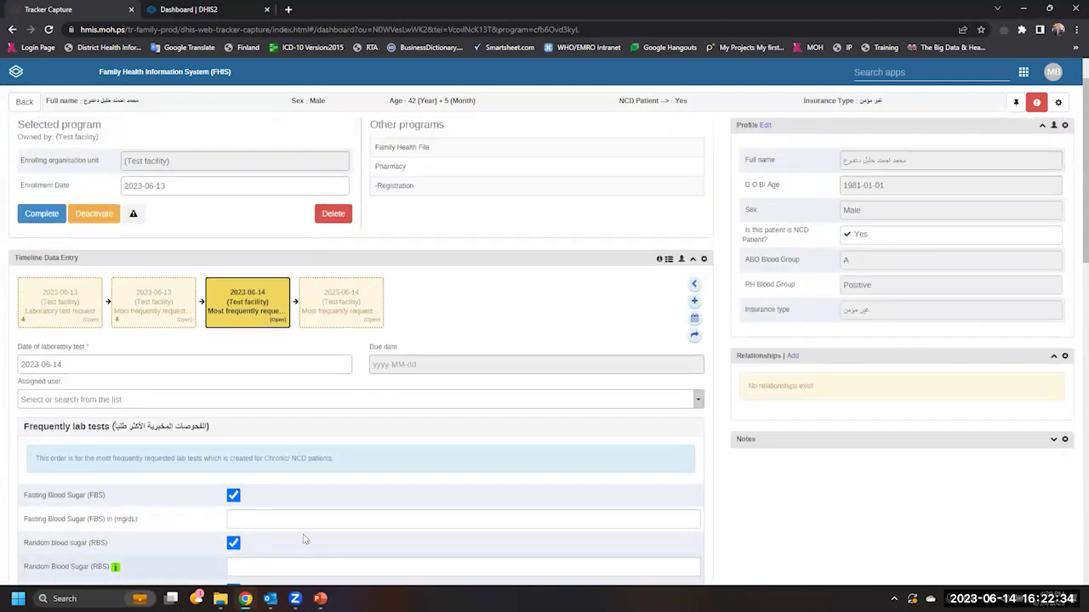
scroll(341, 214, up, 1)
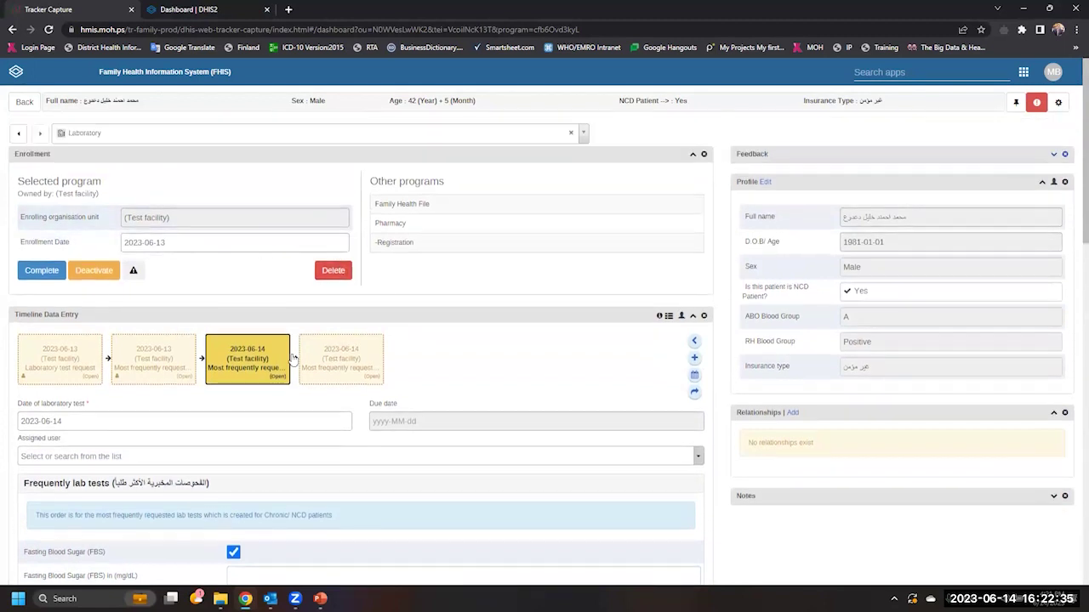
click(693, 358)
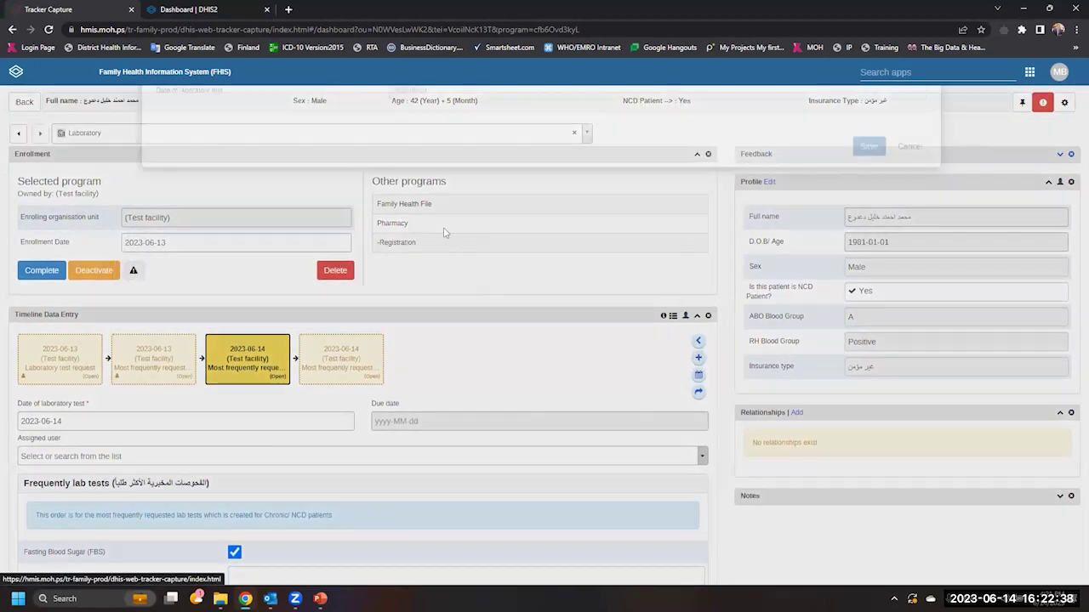
click(439, 164)
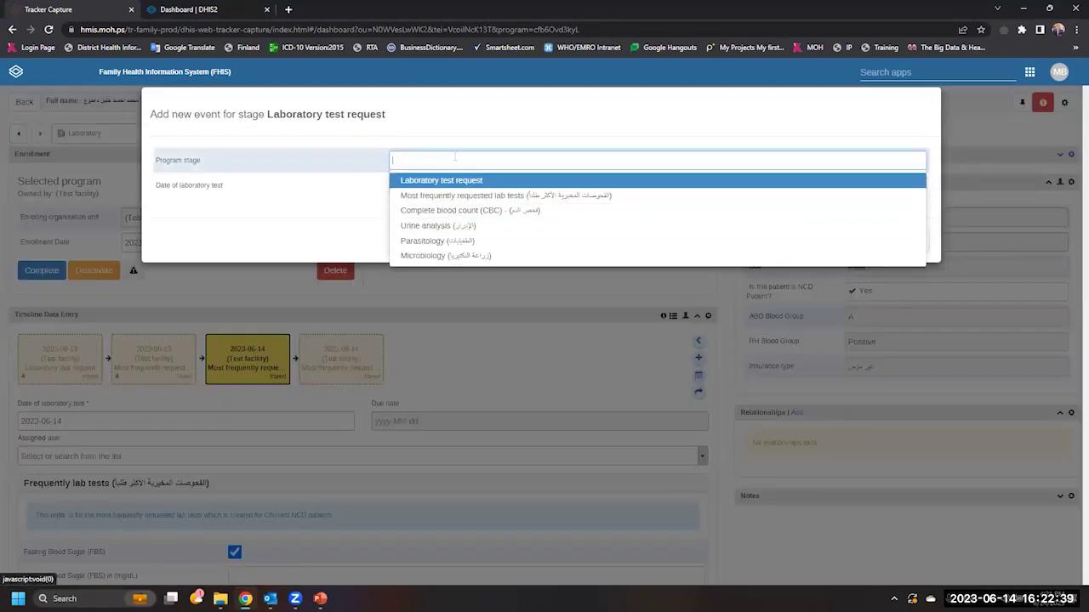
click(340, 140)
click(100, 136)
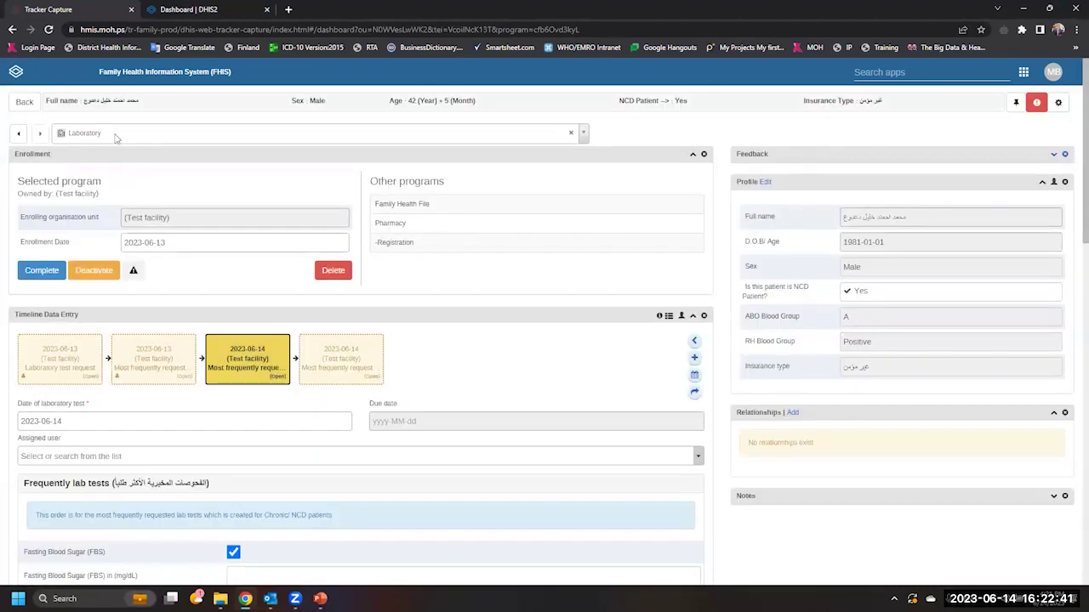
Switch the patient from the Laboratory program to the Pharmacy program
click(117, 138)
scroll(119, 251, down, 2)
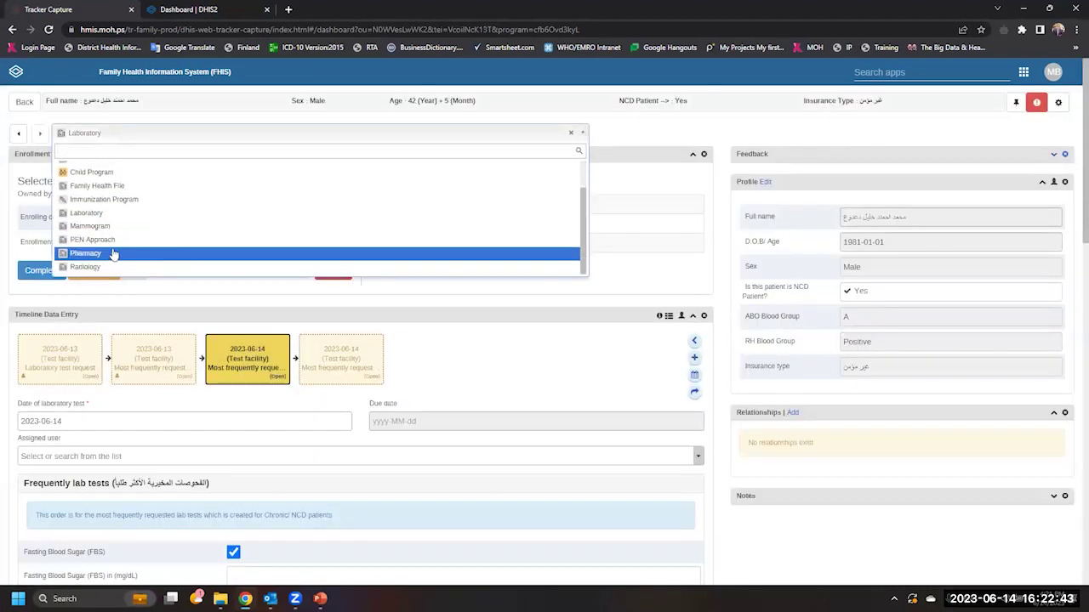
click(119, 254)
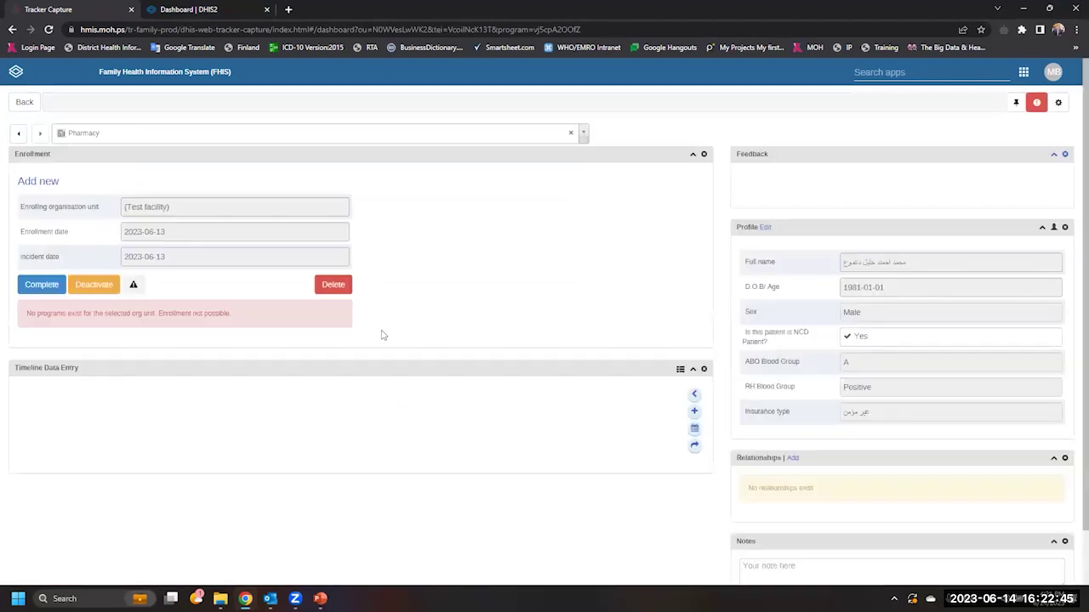
Add a new Most frequently requested Medications event dated 2023-06-14 to the Pharmacy program
click(697, 384)
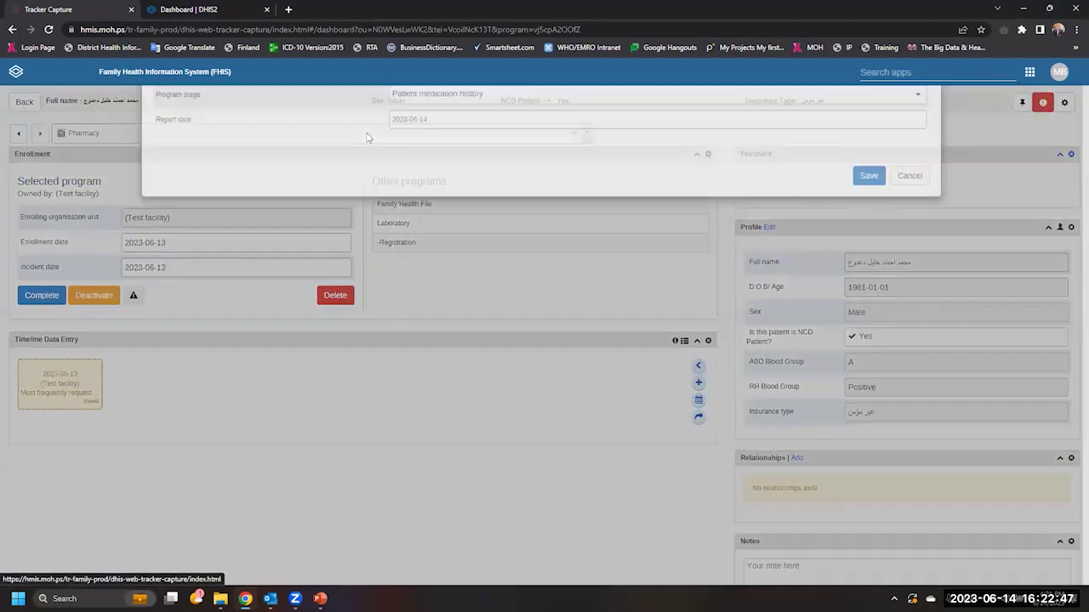
click(539, 161)
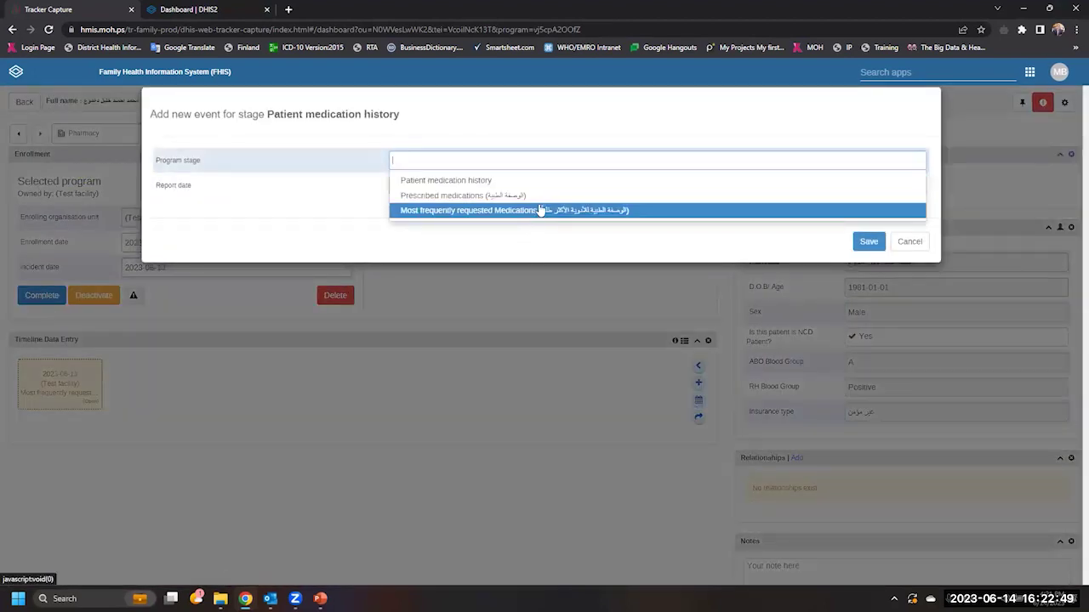
click(539, 210)
click(869, 241)
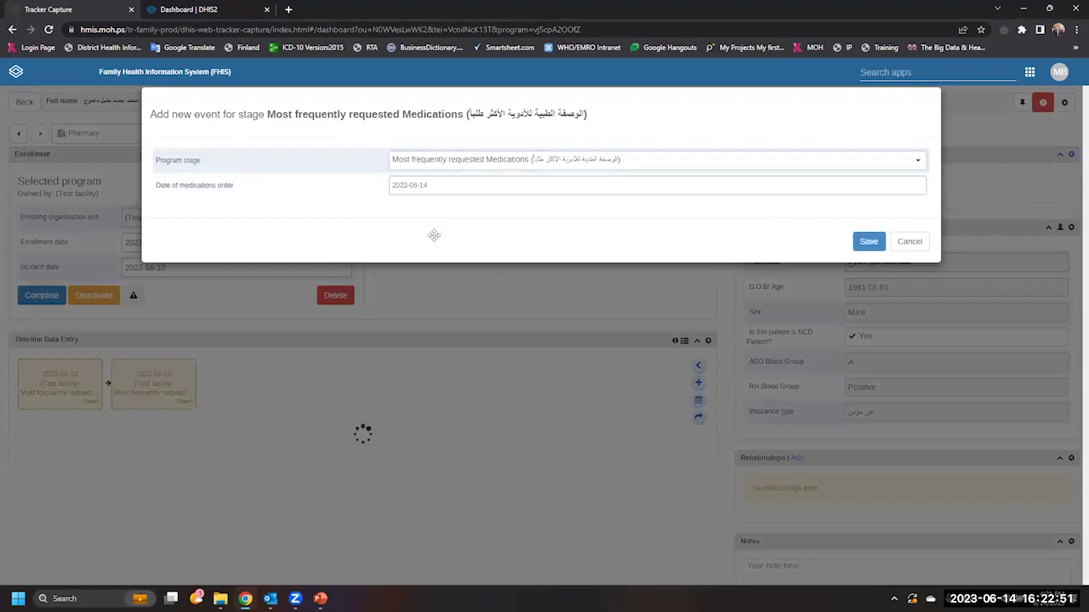
Select AMLODIPINE 5MG TAB and Atorvastatin 40mg tab in the new medications event and check the patient's feedback summary
scroll(223, 250, down, 1)
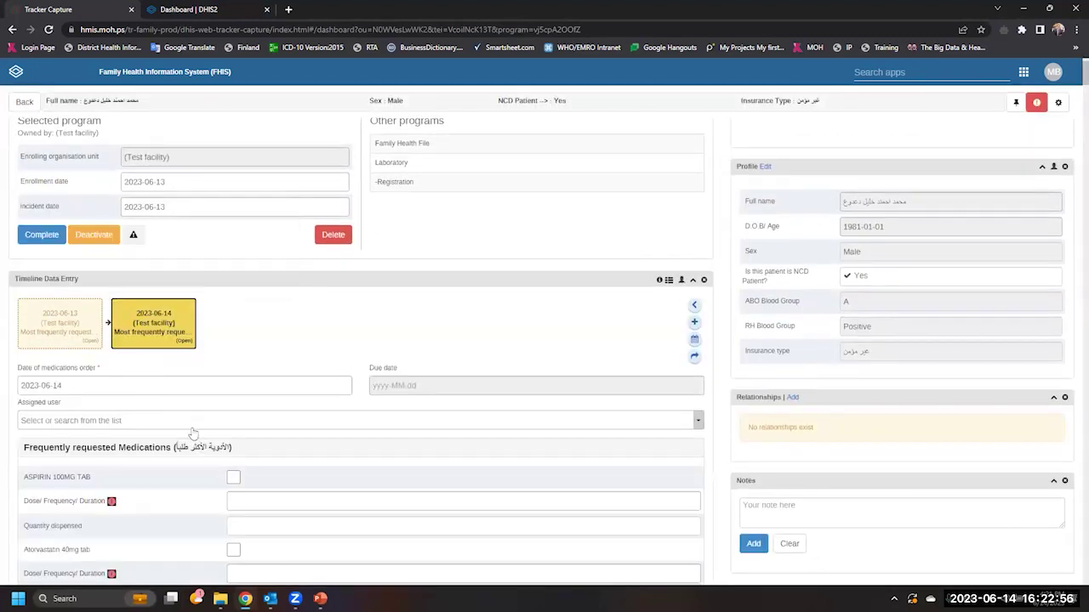
scroll(194, 433, down, 1)
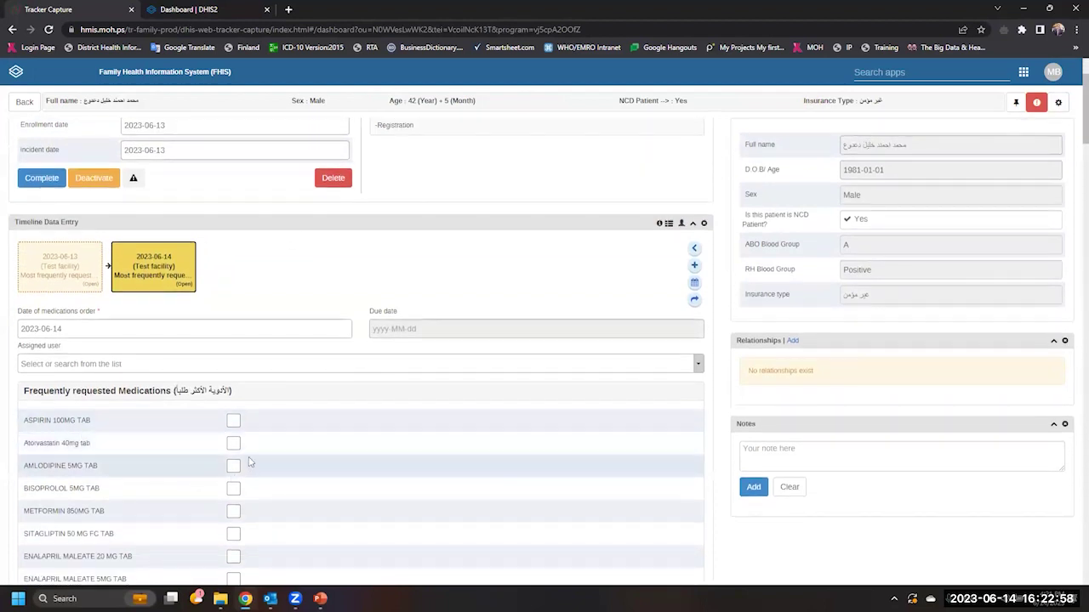
click(233, 466)
click(233, 443)
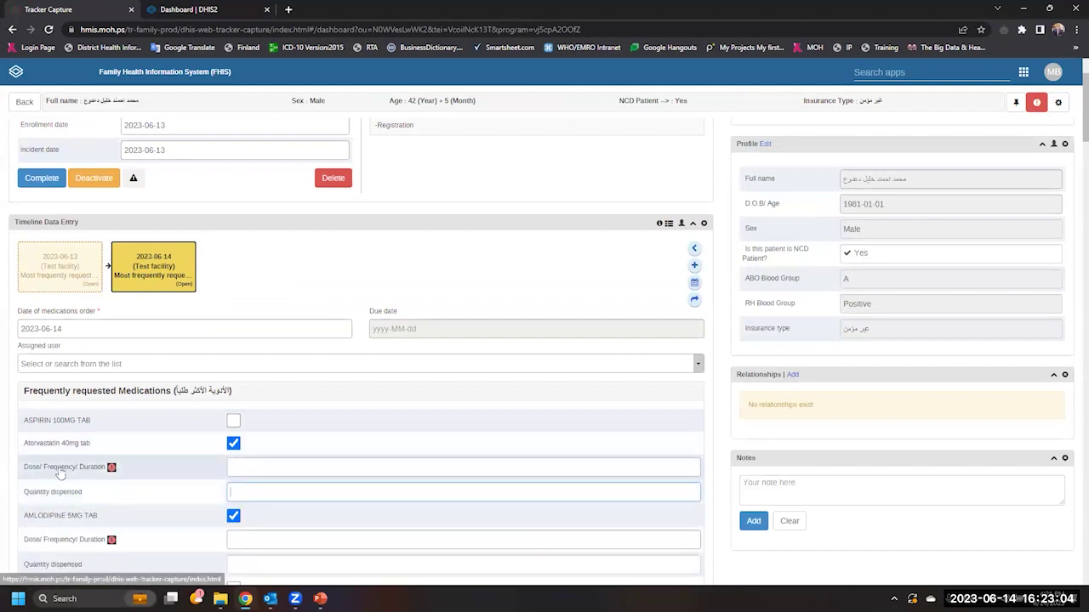
scroll(437, 374, up, 2)
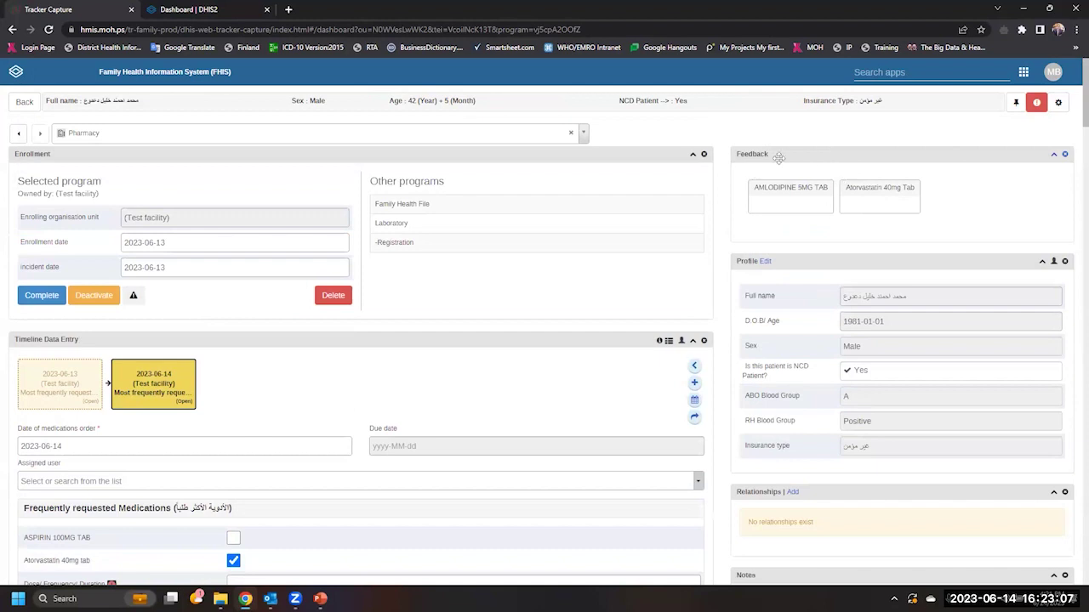
Switch the patient from the Pharmacy program back to the Family Health File
click(455, 139)
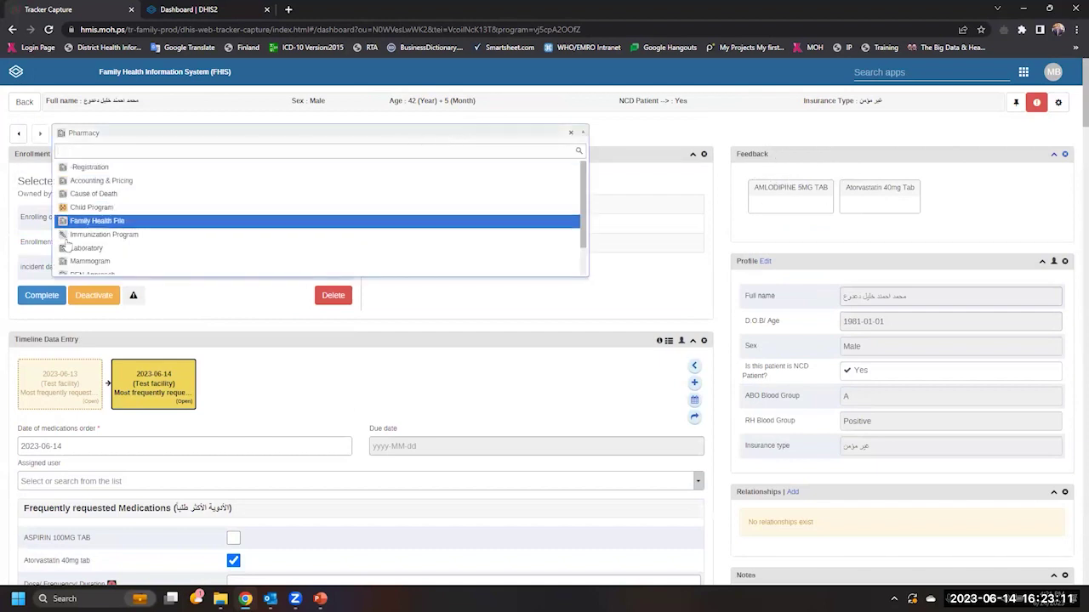
click(128, 221)
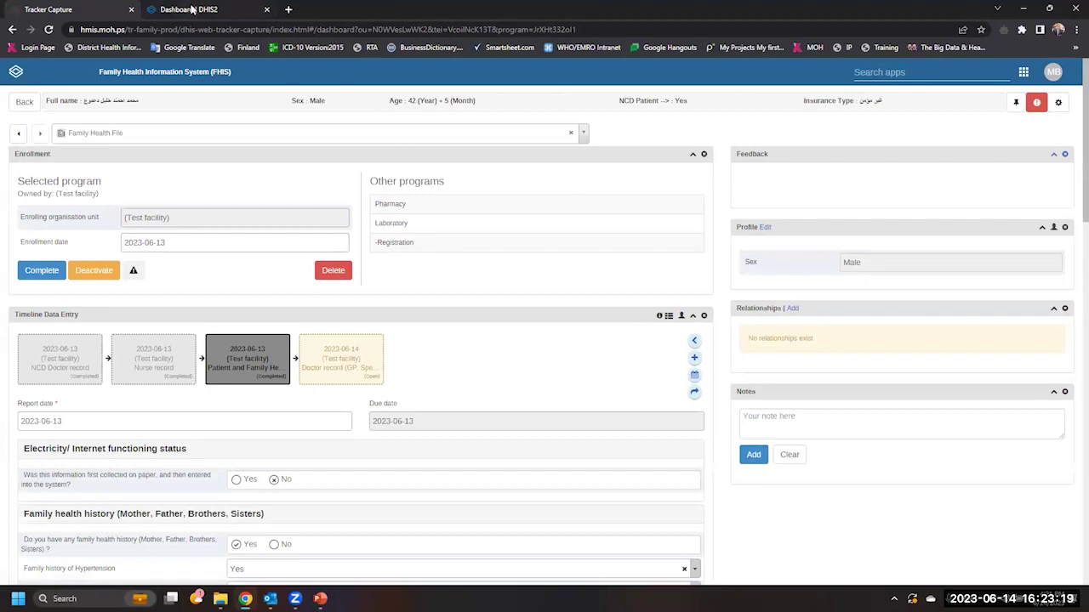
Switch to the DHIS2 Dashboard and look over the available dashboards and the Monitoring & Evaluation charts of registered patients
click(189, 9)
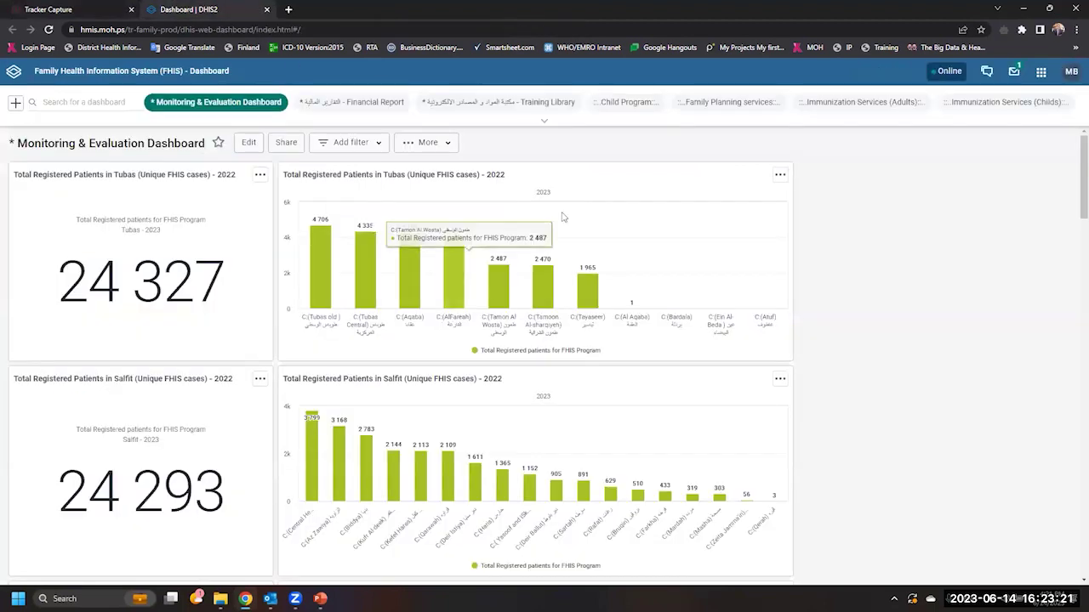
click(542, 126)
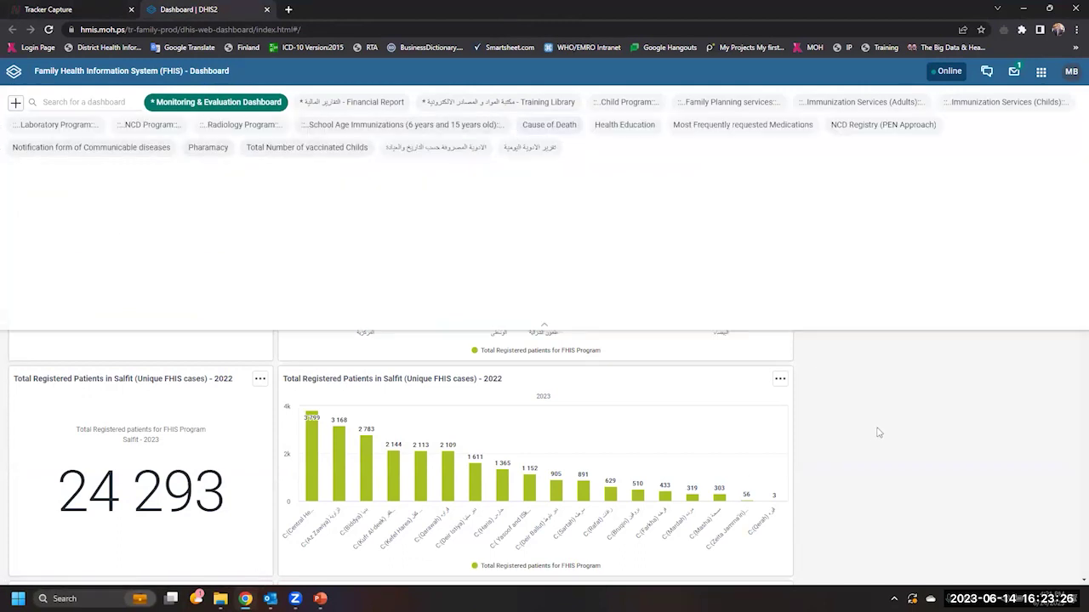
click(544, 325)
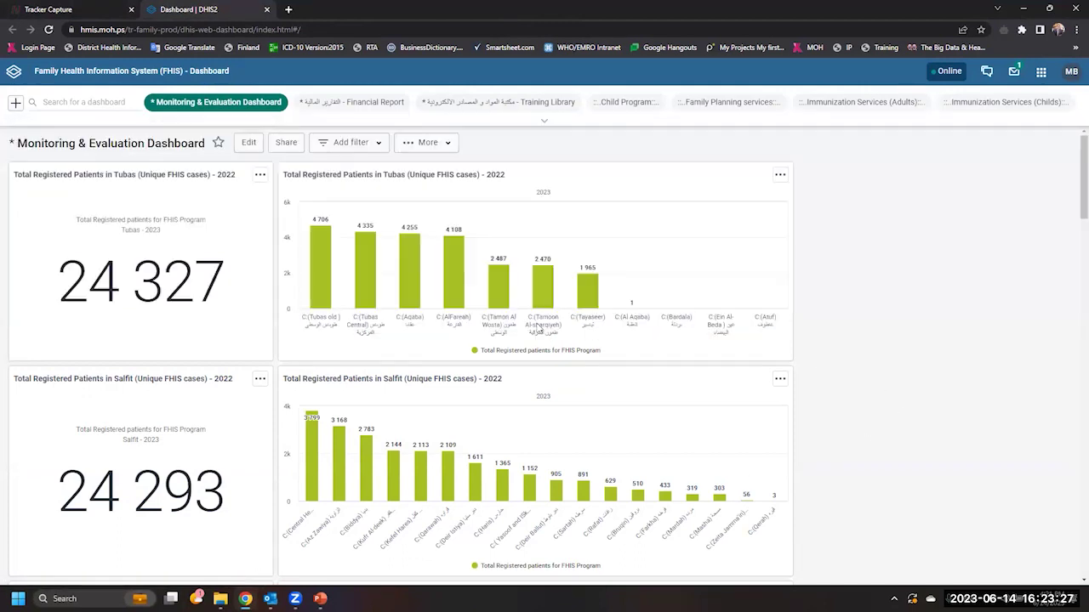
scroll(244, 452, down, 4)
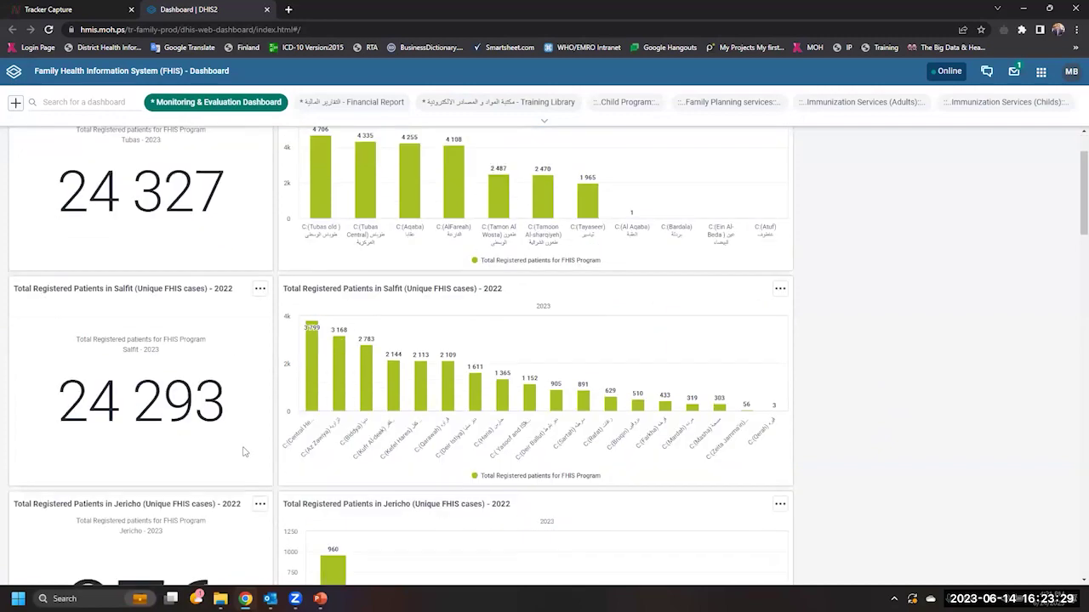
scroll(323, 255, up, 4)
Open the NCD Program dashboard and examine its chronic disease, diabetes, hypertension and dyslipidemia patient figures
click(541, 126)
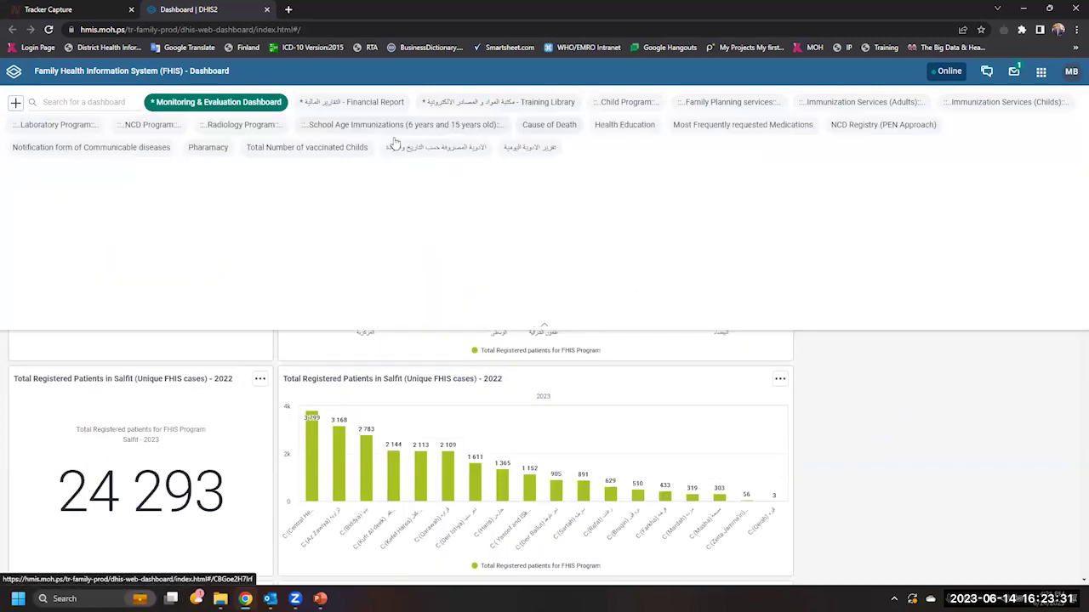
click(169, 134)
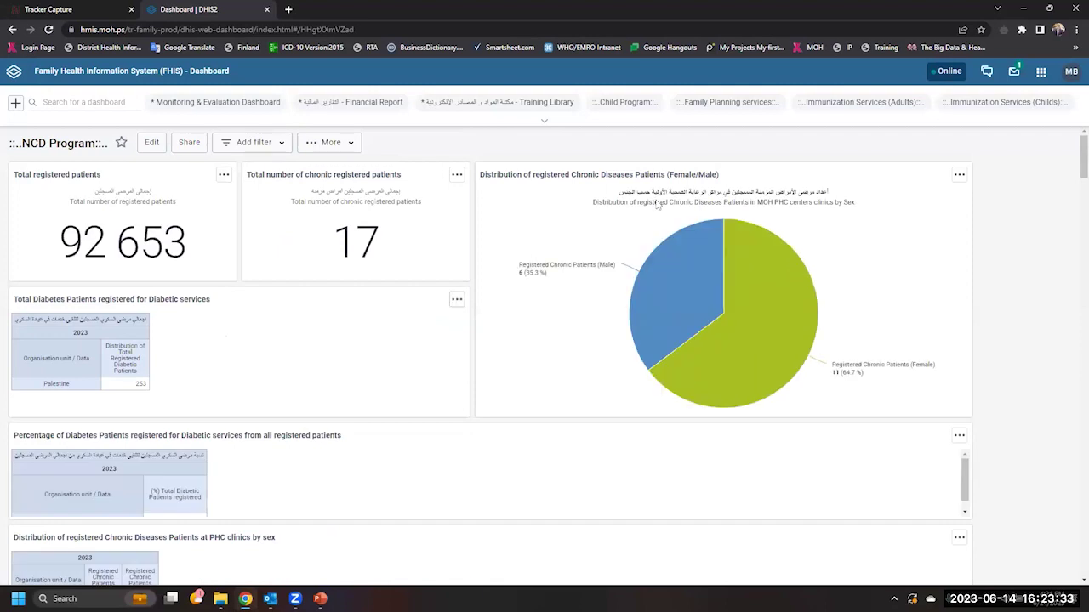
mouse_move(710, 290)
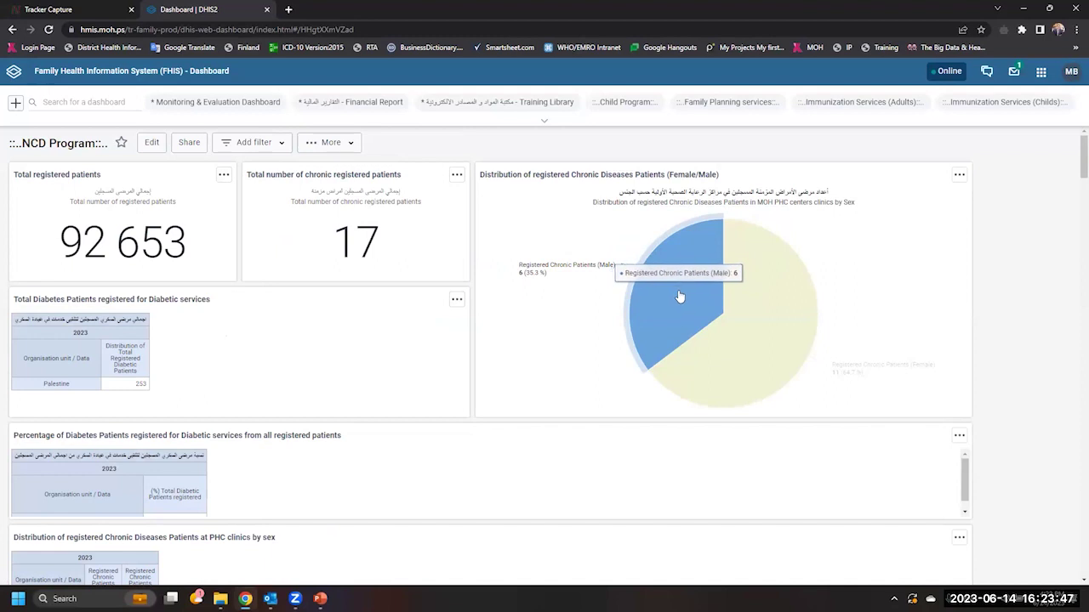
scroll(609, 312, down, 4)
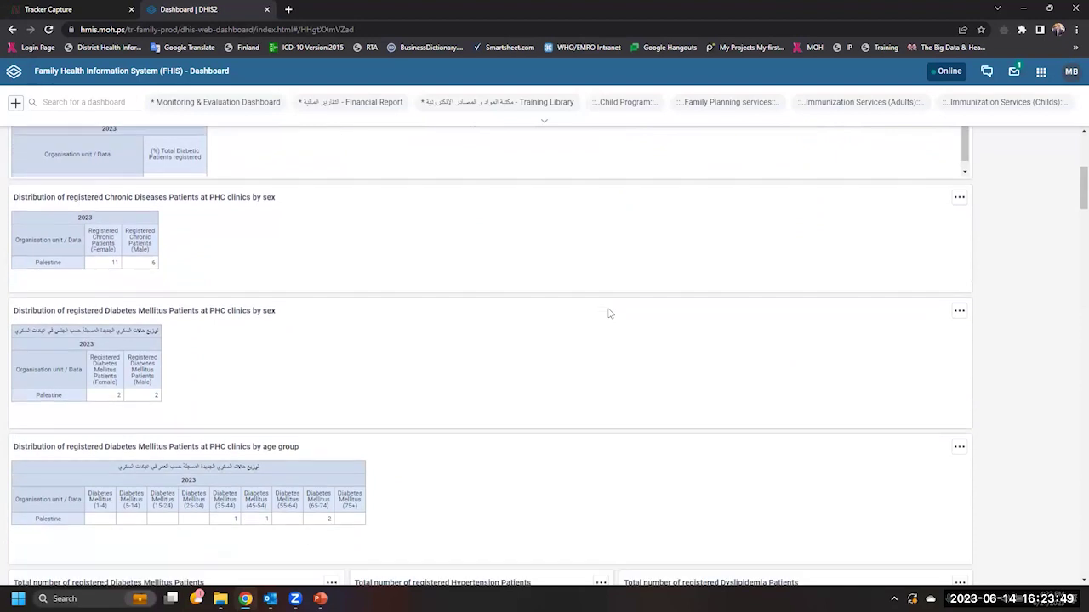
scroll(609, 314, down, 3)
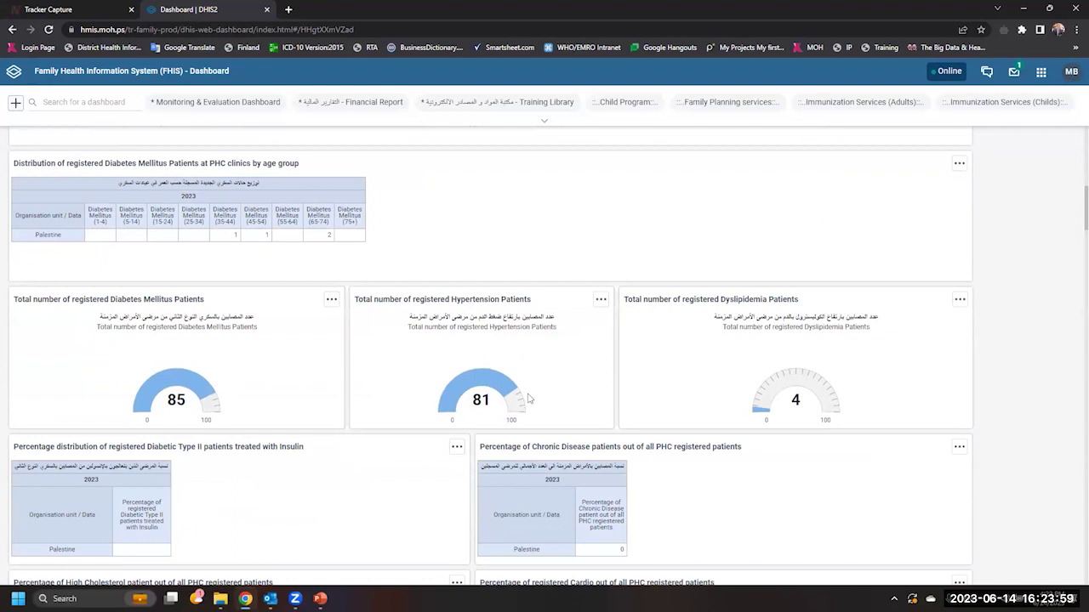
View the Financial Report dashboard, and open the Family Health Information System User Guide PDF from the Training Library dashboard
click(365, 101)
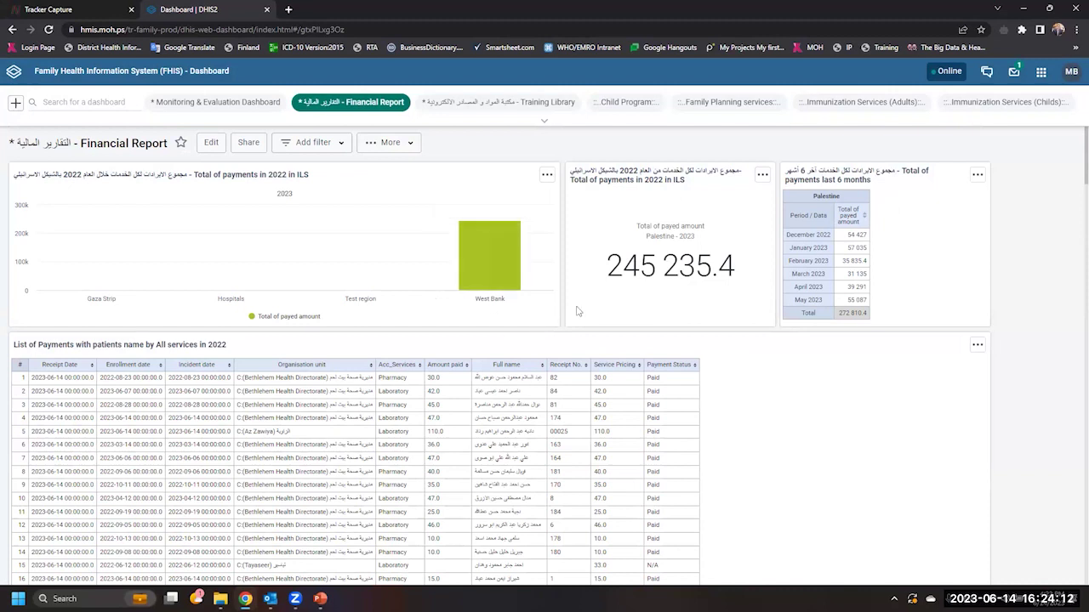
click(523, 108)
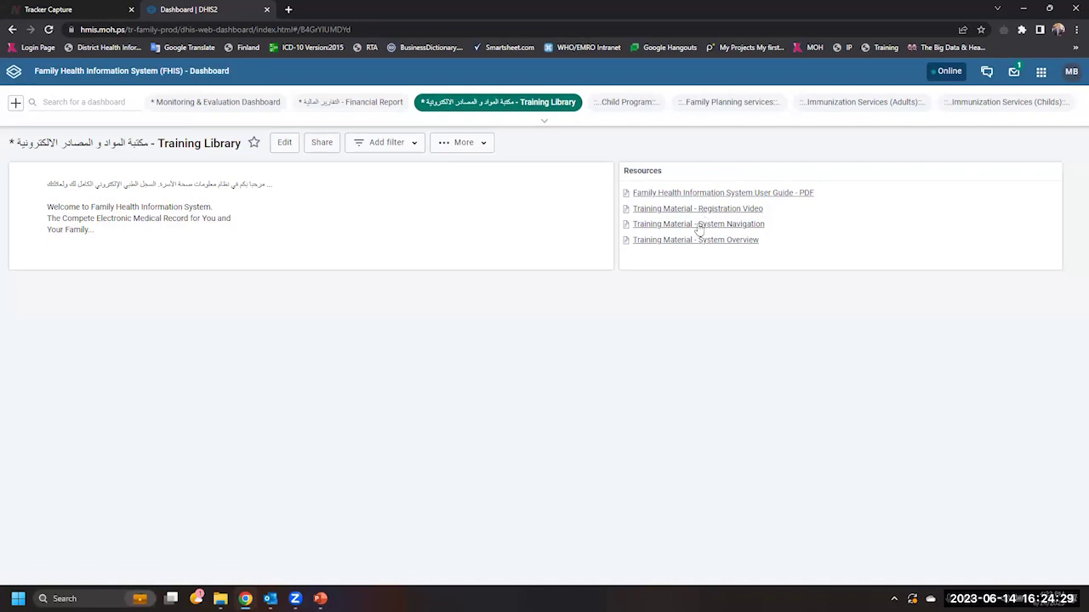
click(729, 194)
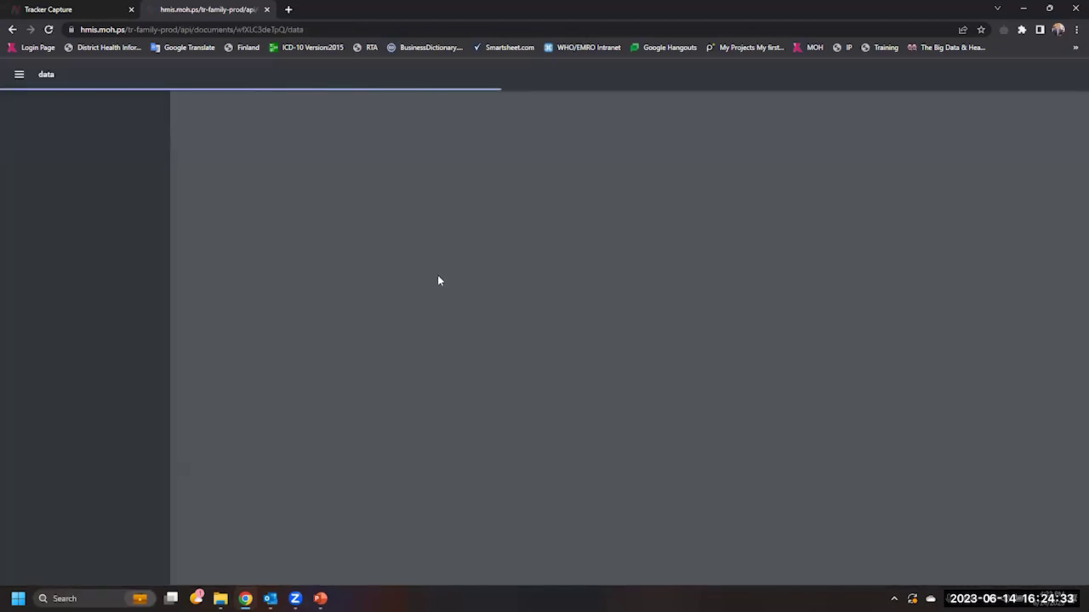